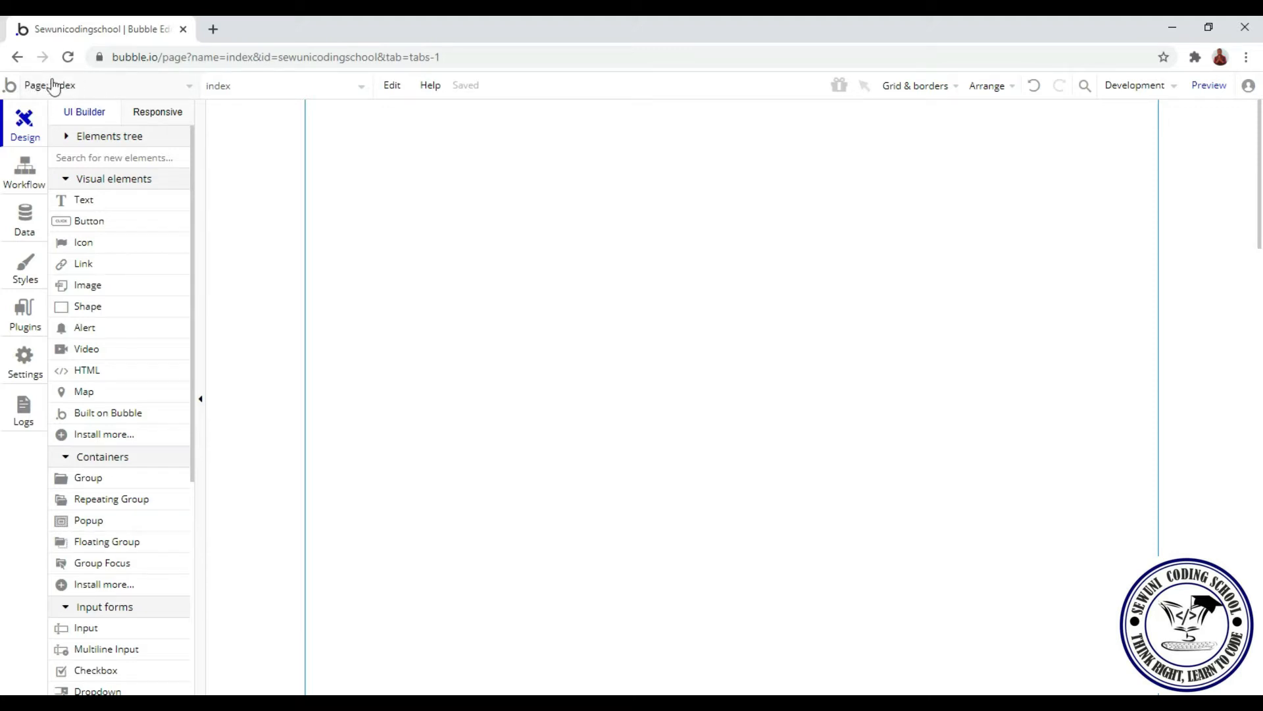
# Step: Examine the list of pages and reusable elements, and the list of elements on the index page
pyautogui.click(191, 89)
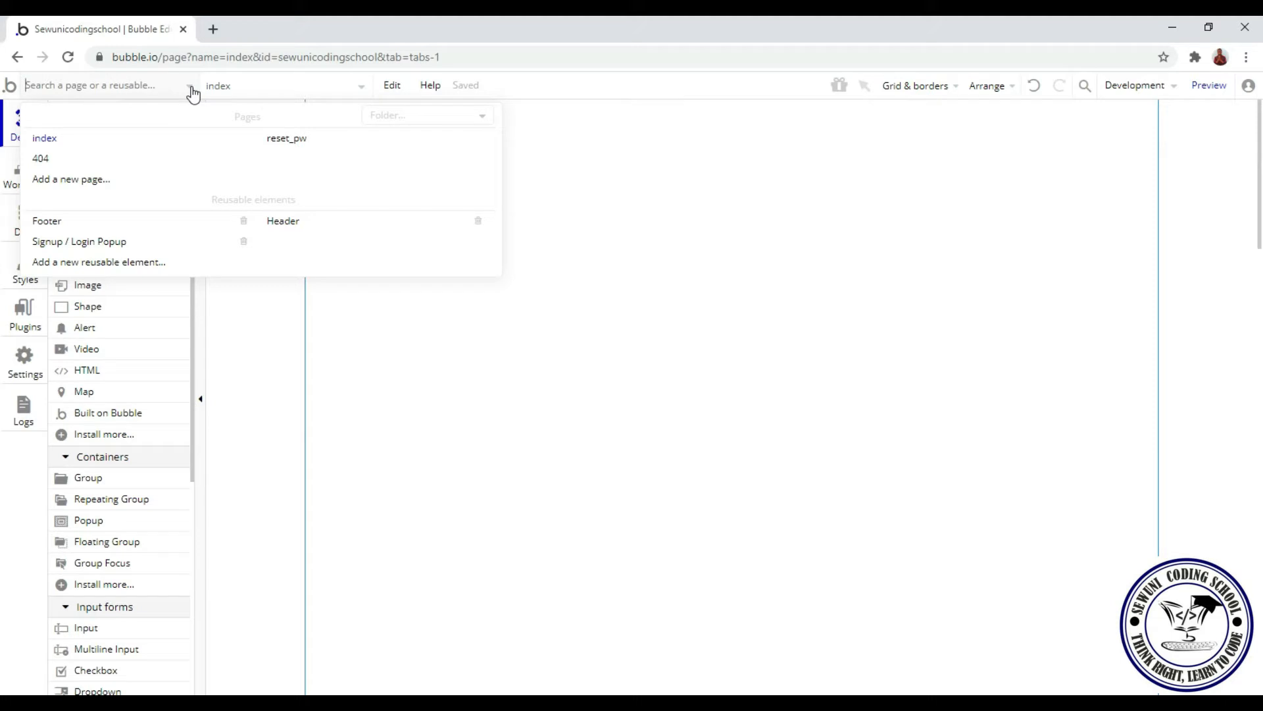
pyautogui.moveTo(51, 154)
pyautogui.moveTo(297, 149)
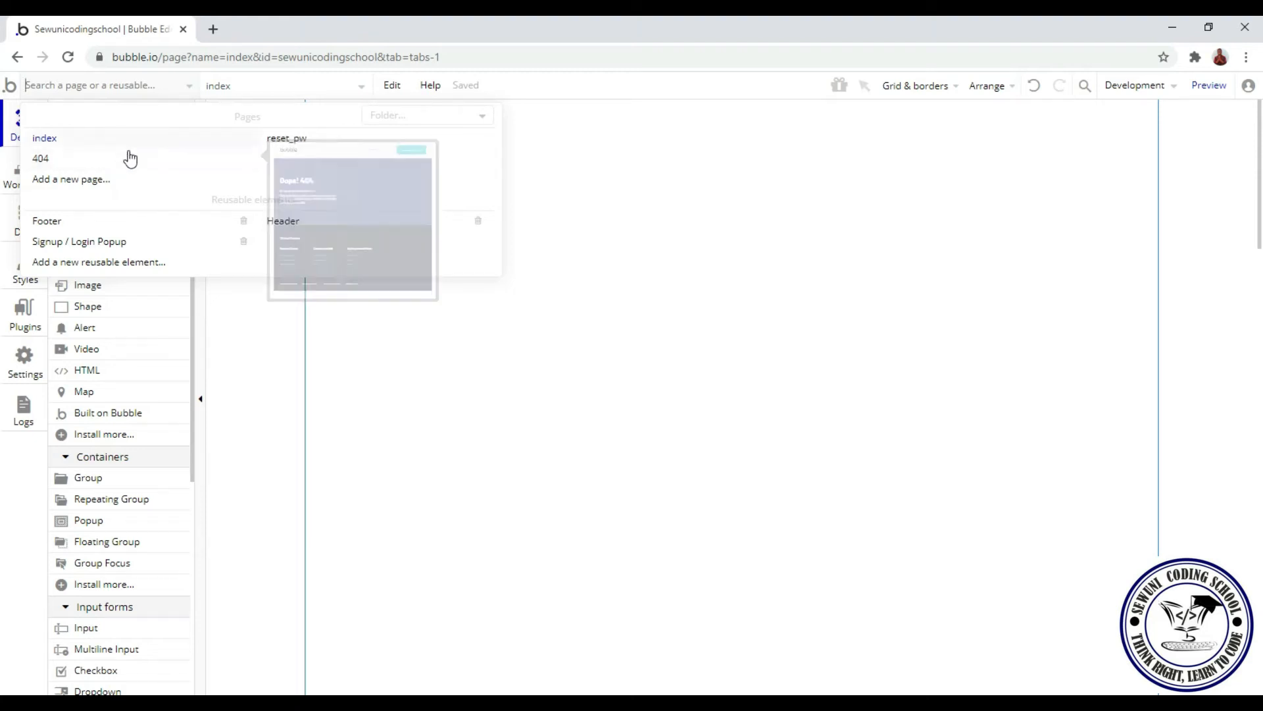
pyautogui.click(386, 88)
pyautogui.click(362, 93)
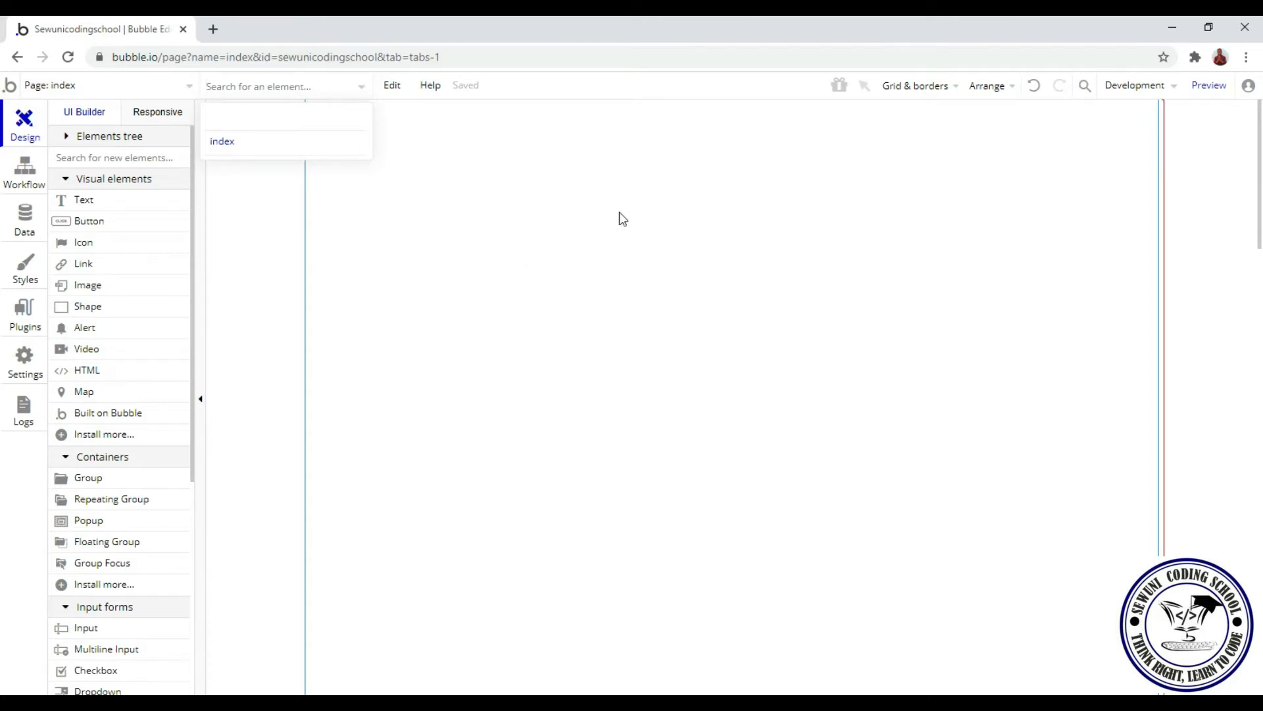
# Step: Draw two text elements on the index page, one below the other
pyautogui.click(96, 199)
pyautogui.moveTo(410, 204); pyautogui.dragTo(747, 335)
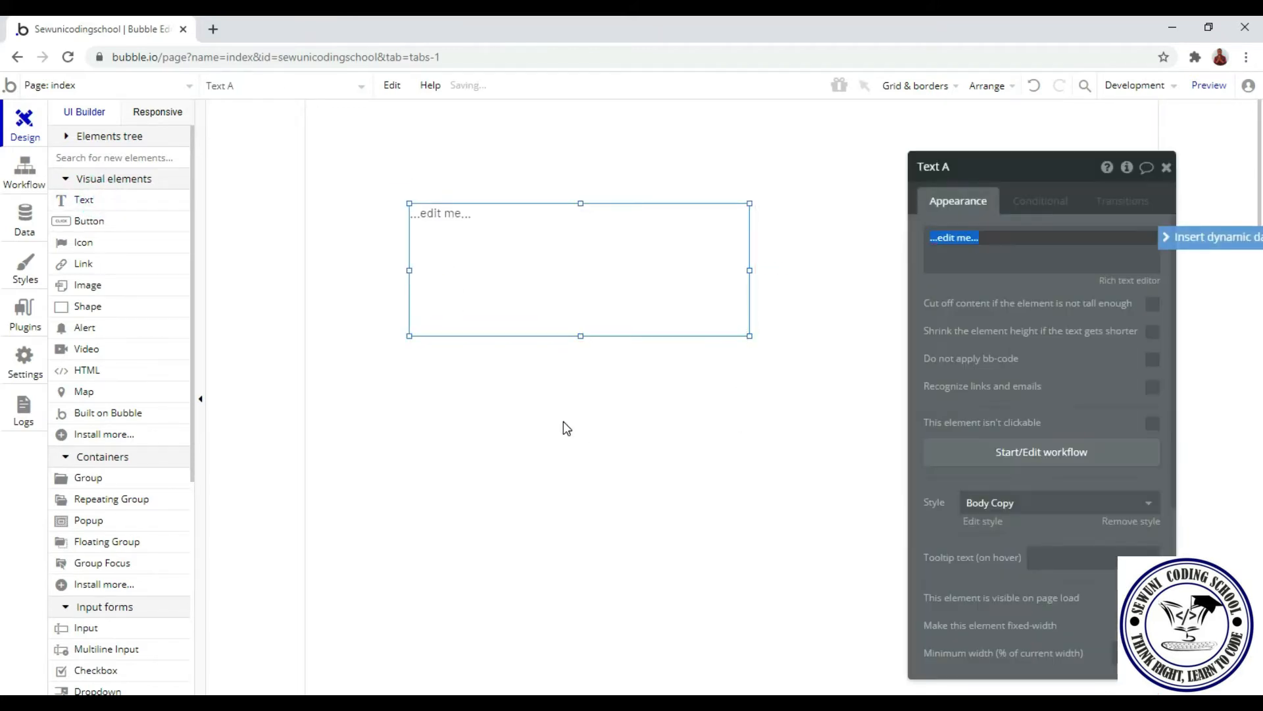
pyautogui.click(93, 201)
pyautogui.moveTo(432, 407)
pyautogui.mouseDown()
pyautogui.moveTo(564, 460)
pyautogui.moveTo(727, 488)
pyautogui.moveTo(780, 512)
pyautogui.mouseUp()
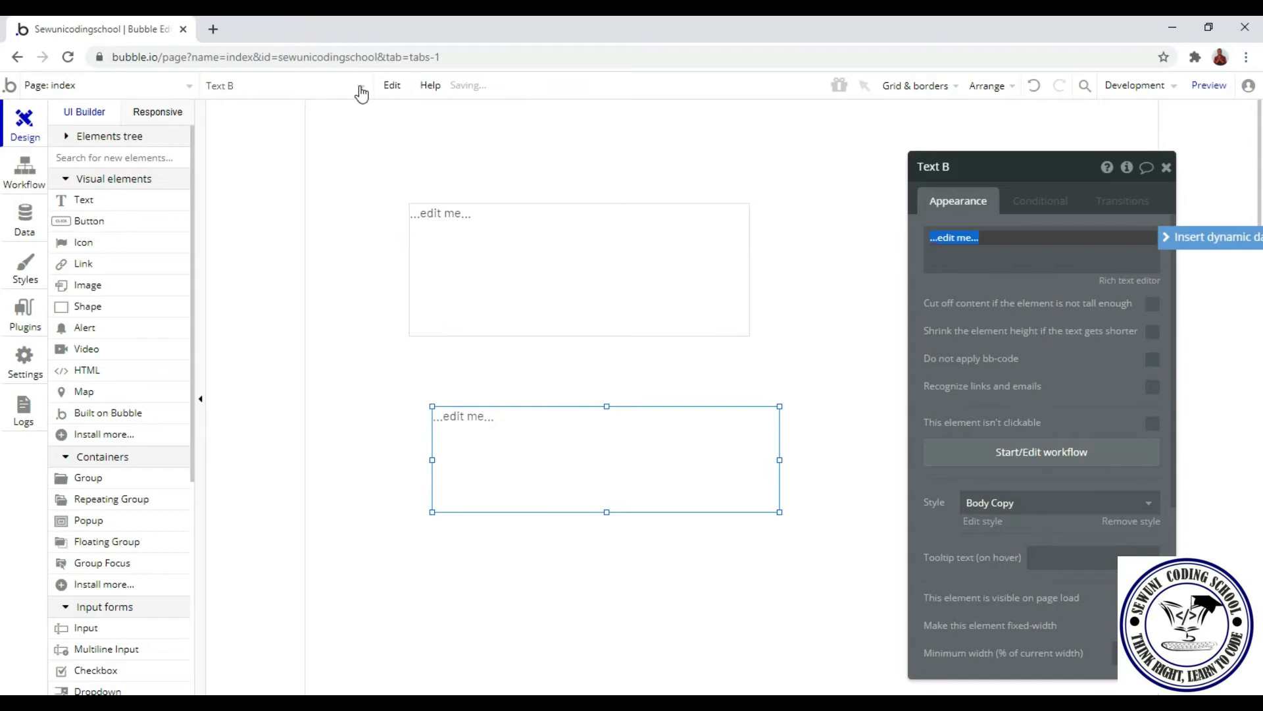
# Step: Select Text A from the page's element list, select Text B on the canvas, and close the property editor
pyautogui.click(361, 86)
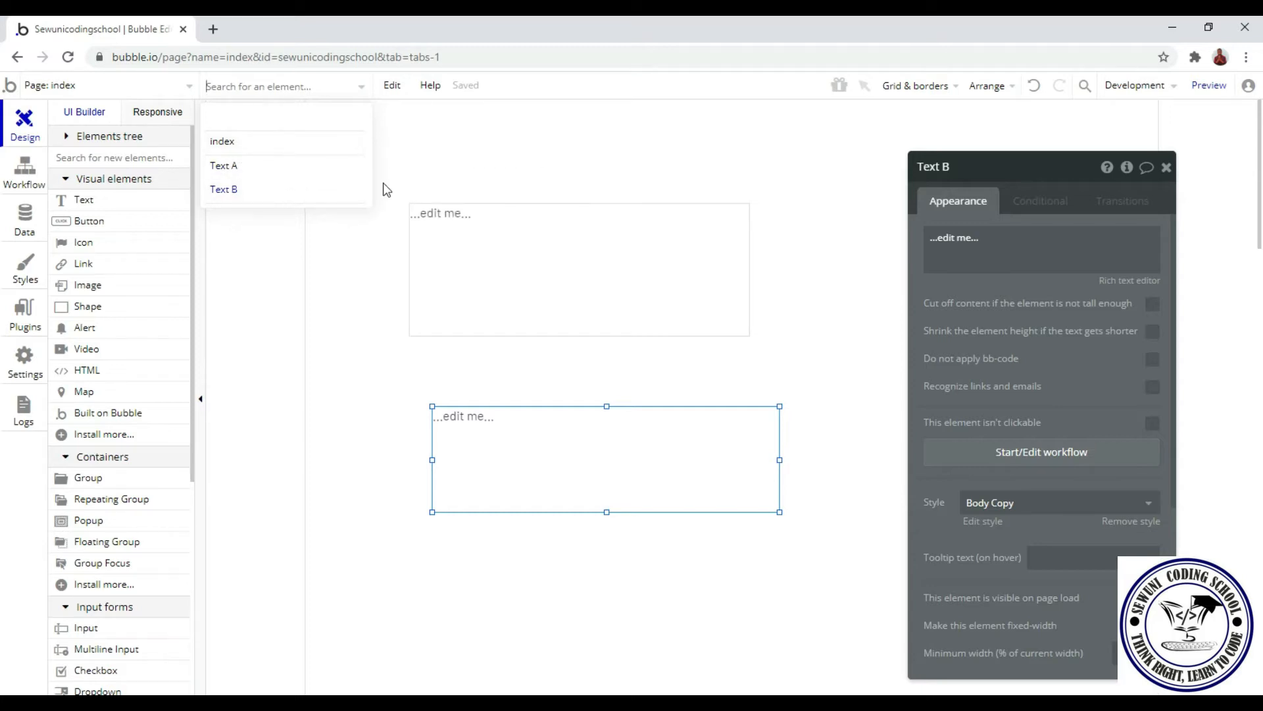
pyautogui.click(281, 177)
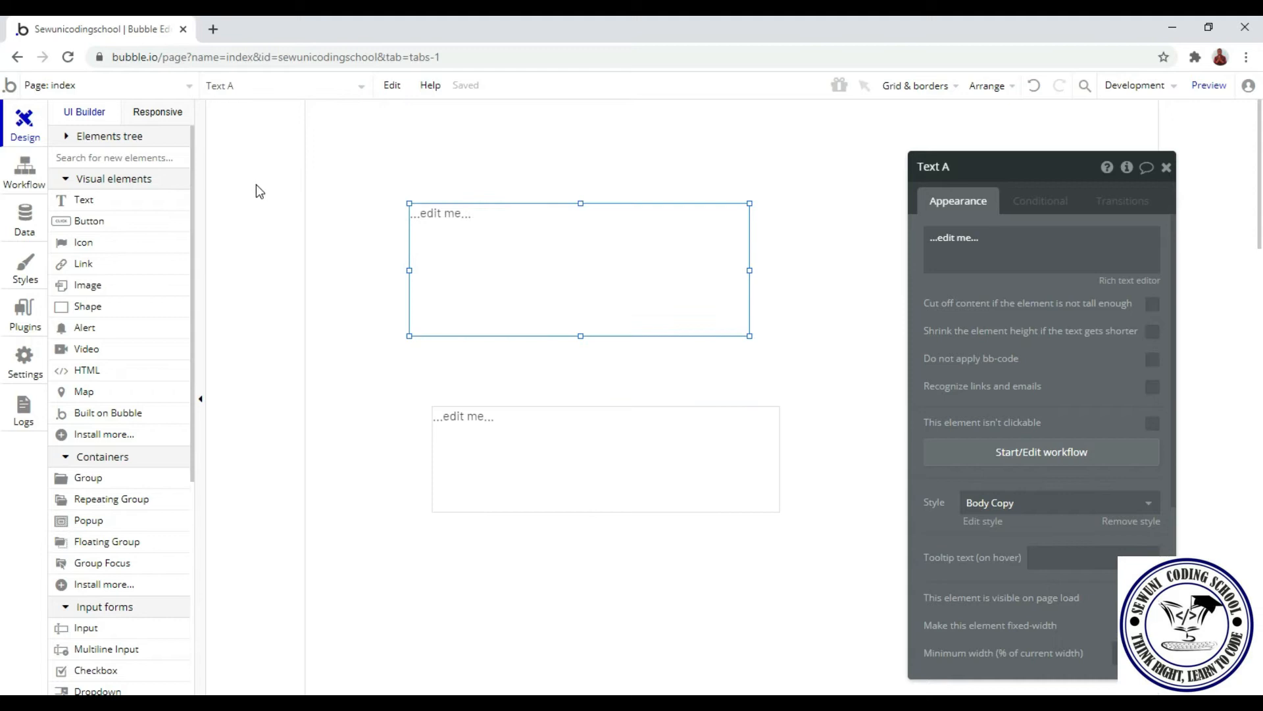
pyautogui.click(522, 440)
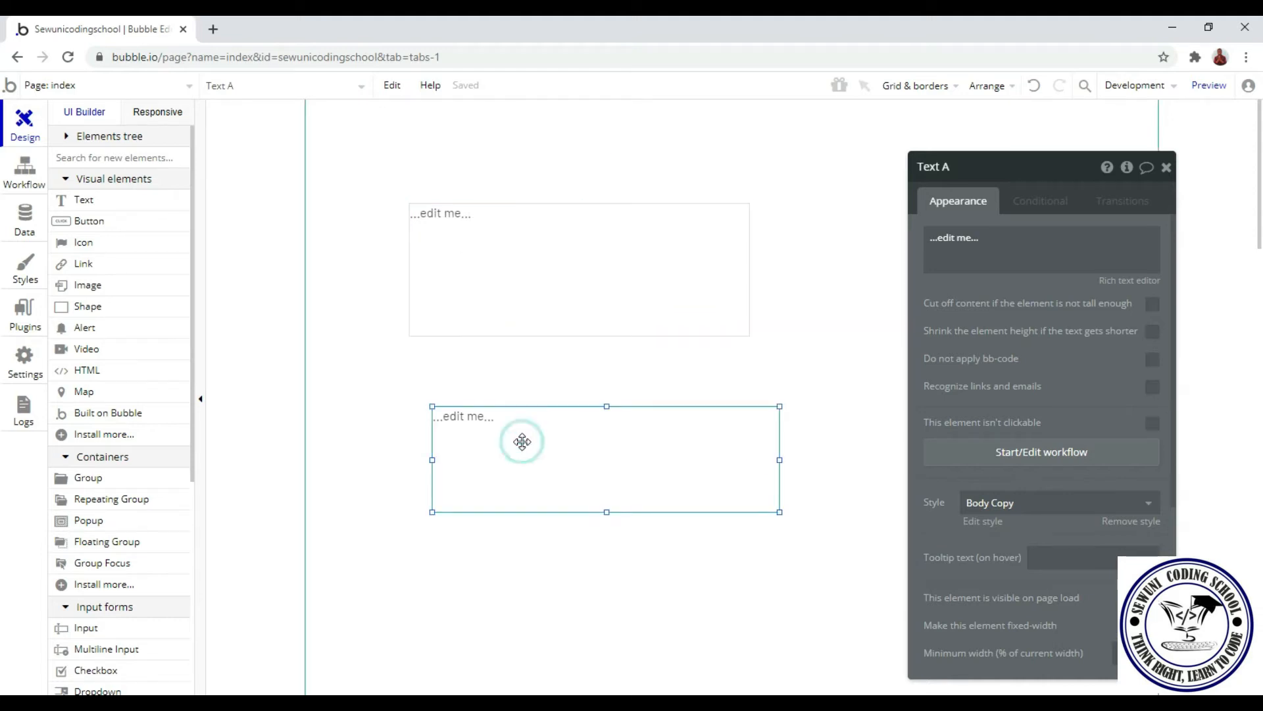
pyautogui.click(1170, 170)
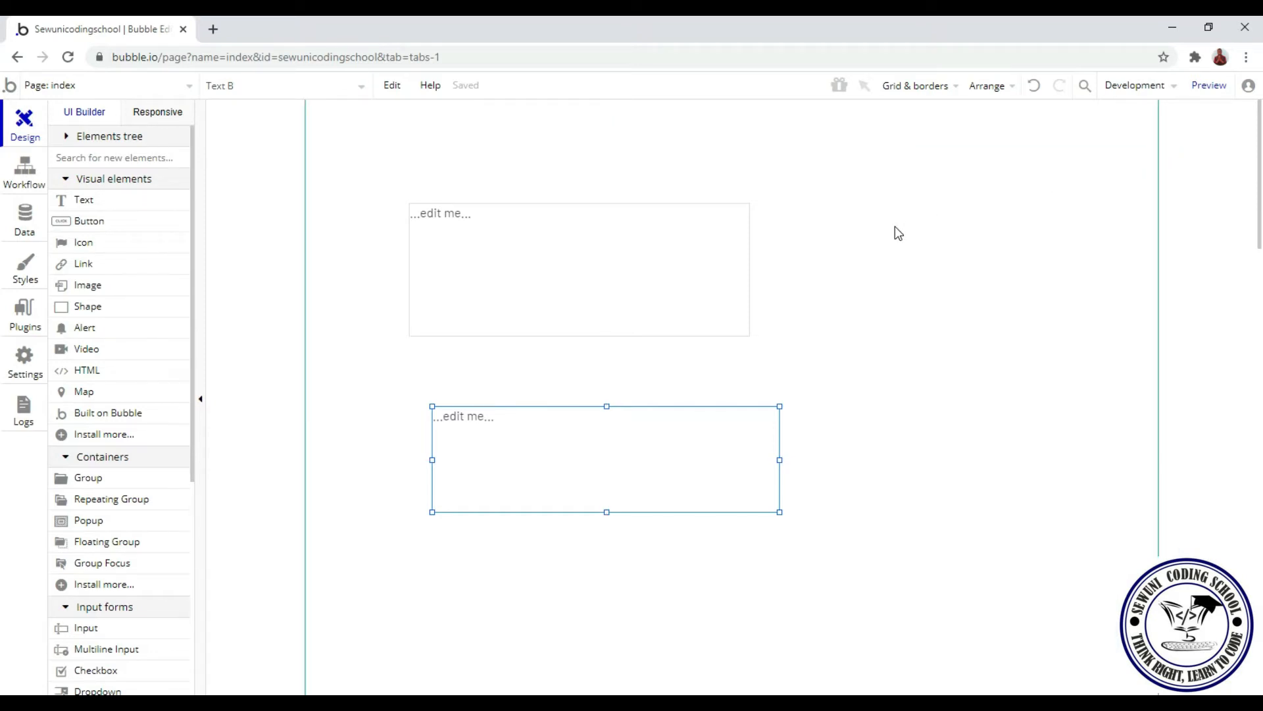
# Step: Delete both text elements from the index page
pyautogui.press('Delete')
pyautogui.click(694, 321)
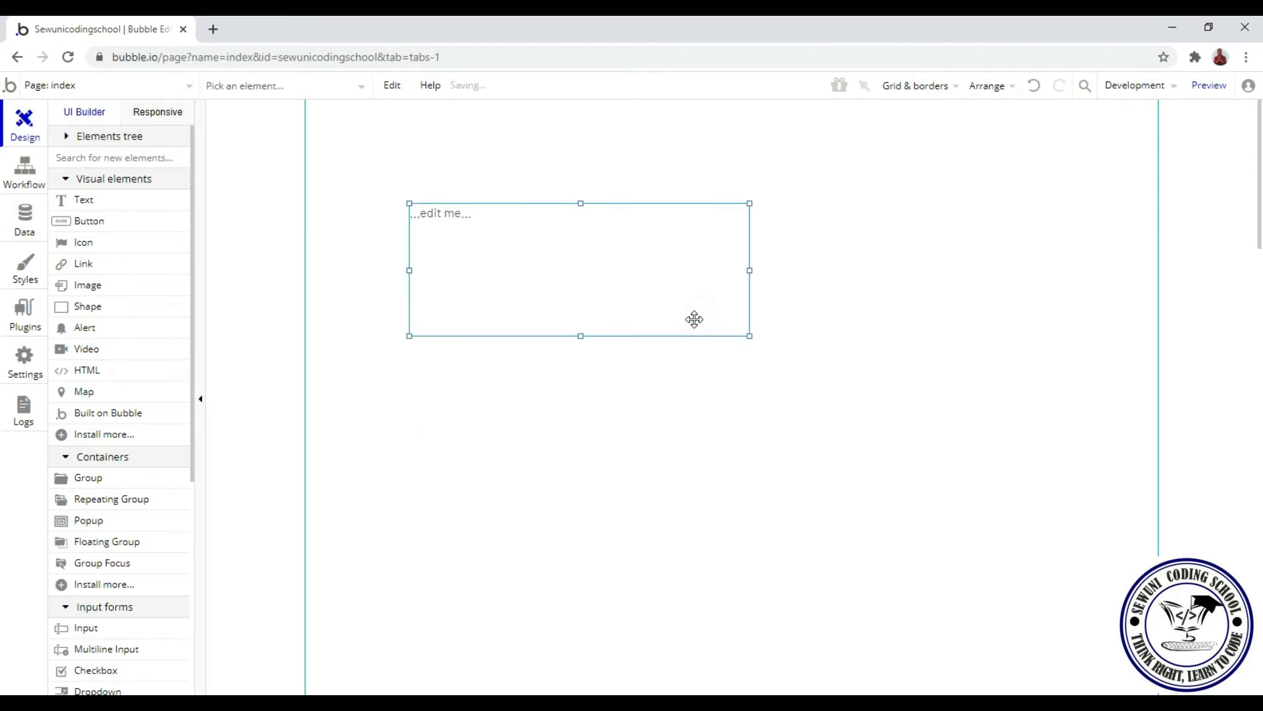
pyautogui.press('Delete')
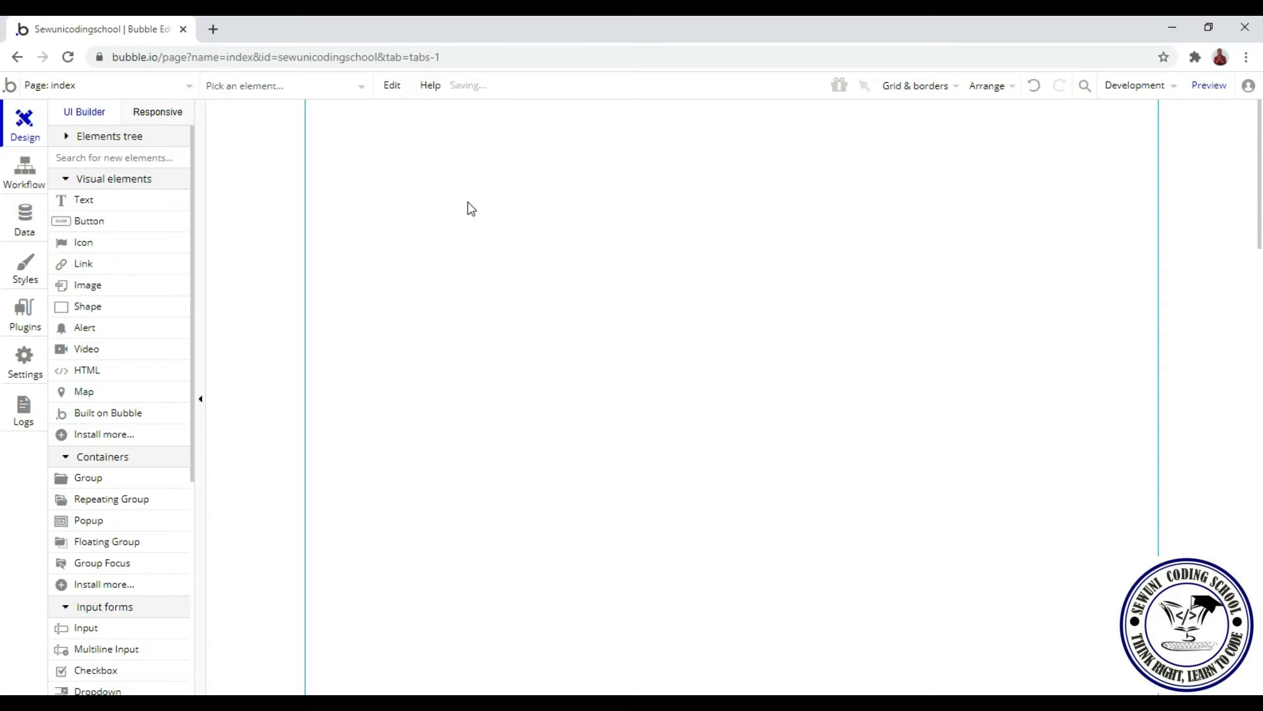
# Step: Undo the last text element deletion and redo it
pyautogui.click(396, 88)
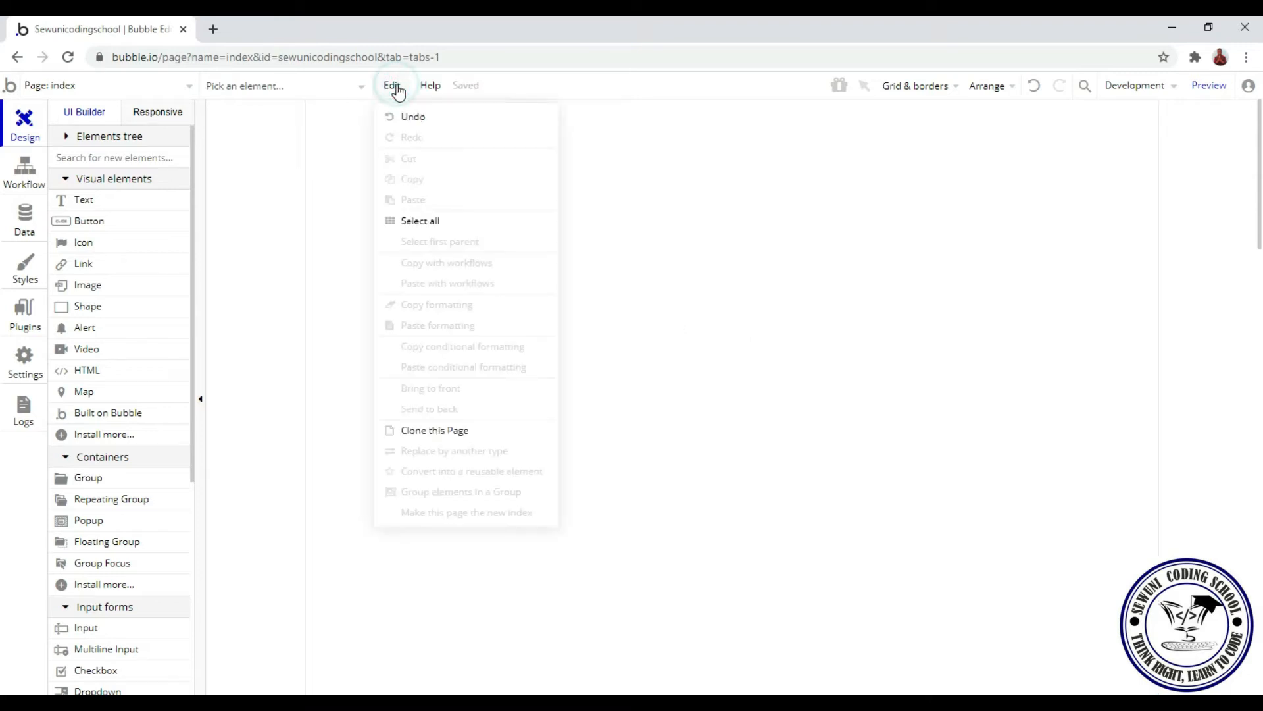
pyautogui.click(413, 119)
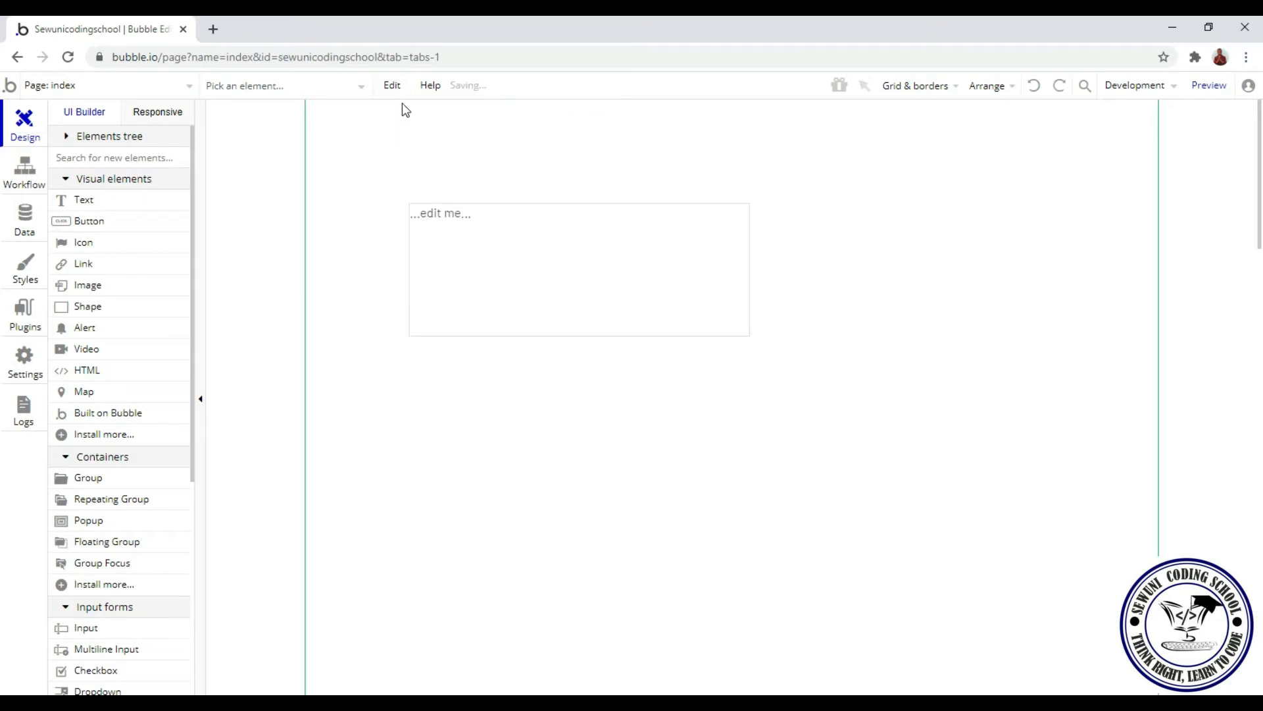
pyautogui.click(392, 86)
pyautogui.click(414, 138)
# Step: Examine the editing commands and the available help topics and resources
pyautogui.click(392, 86)
pyautogui.click(430, 86)
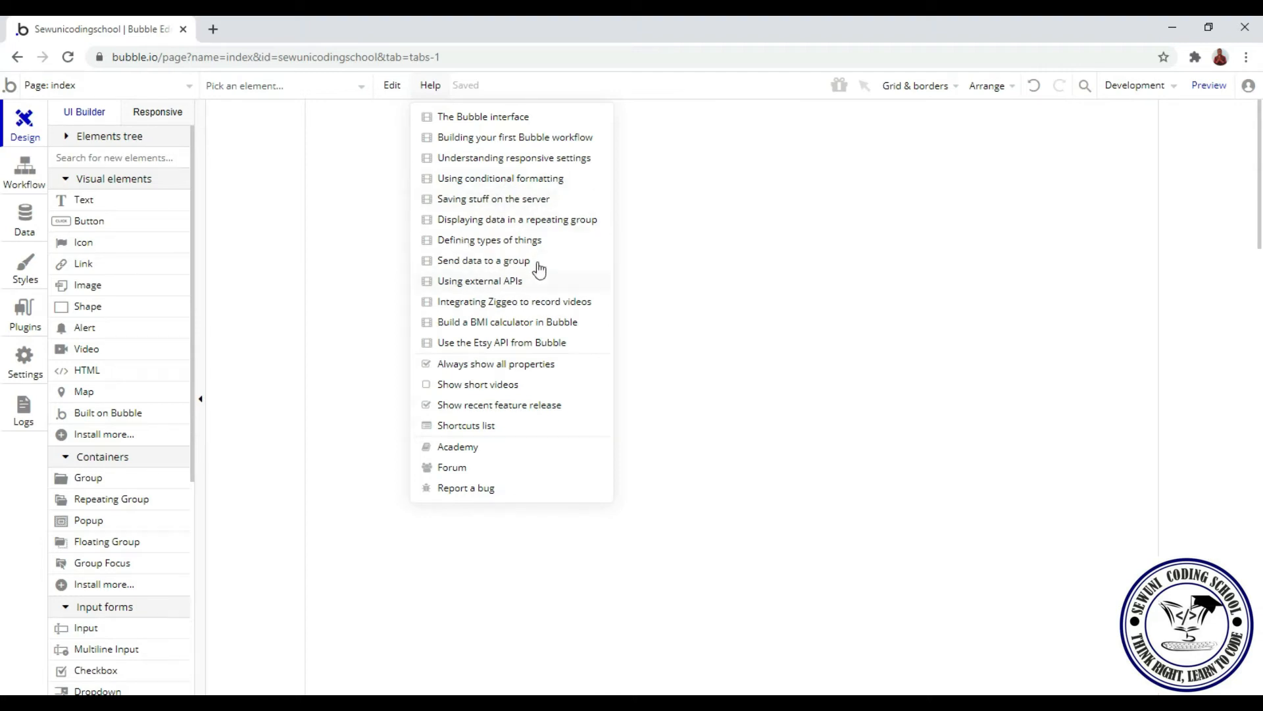
pyautogui.click(761, 334)
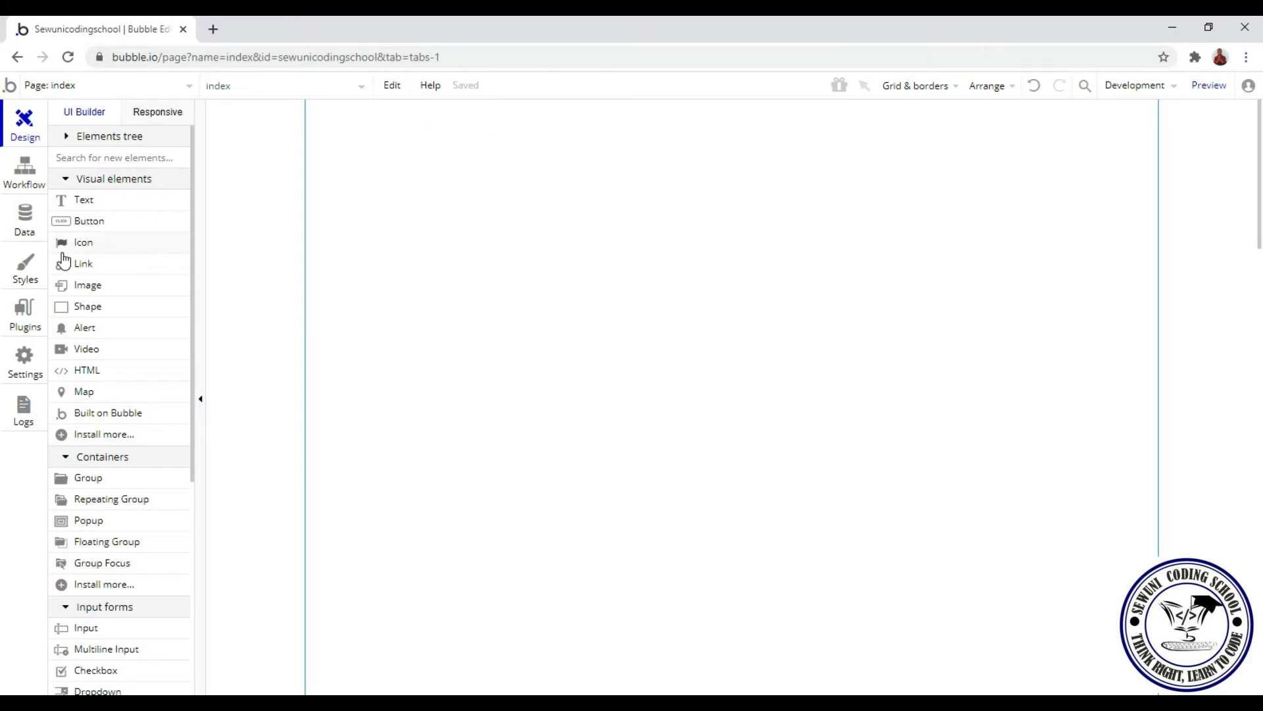
# Step: Draw a text element in the upper part of the index page and enlarge it to about 512 by 264 px
pyautogui.click(85, 201)
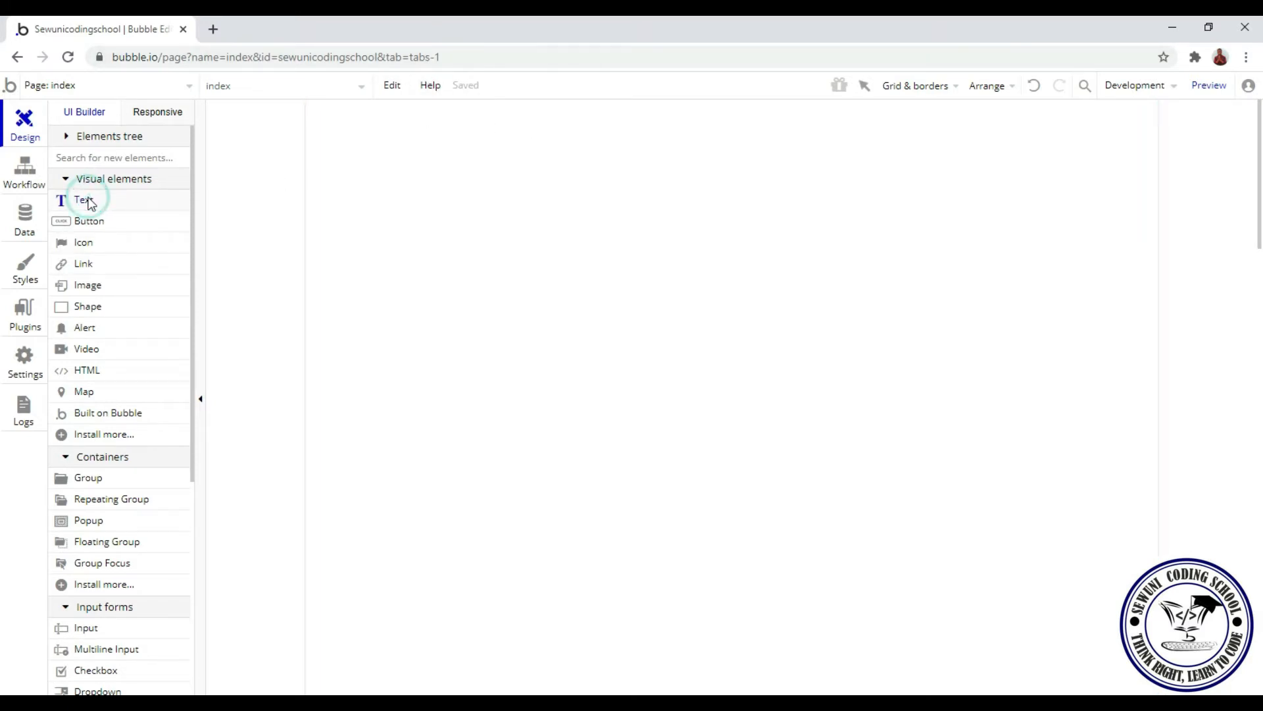
pyautogui.moveTo(370, 166); pyautogui.dragTo(681, 288)
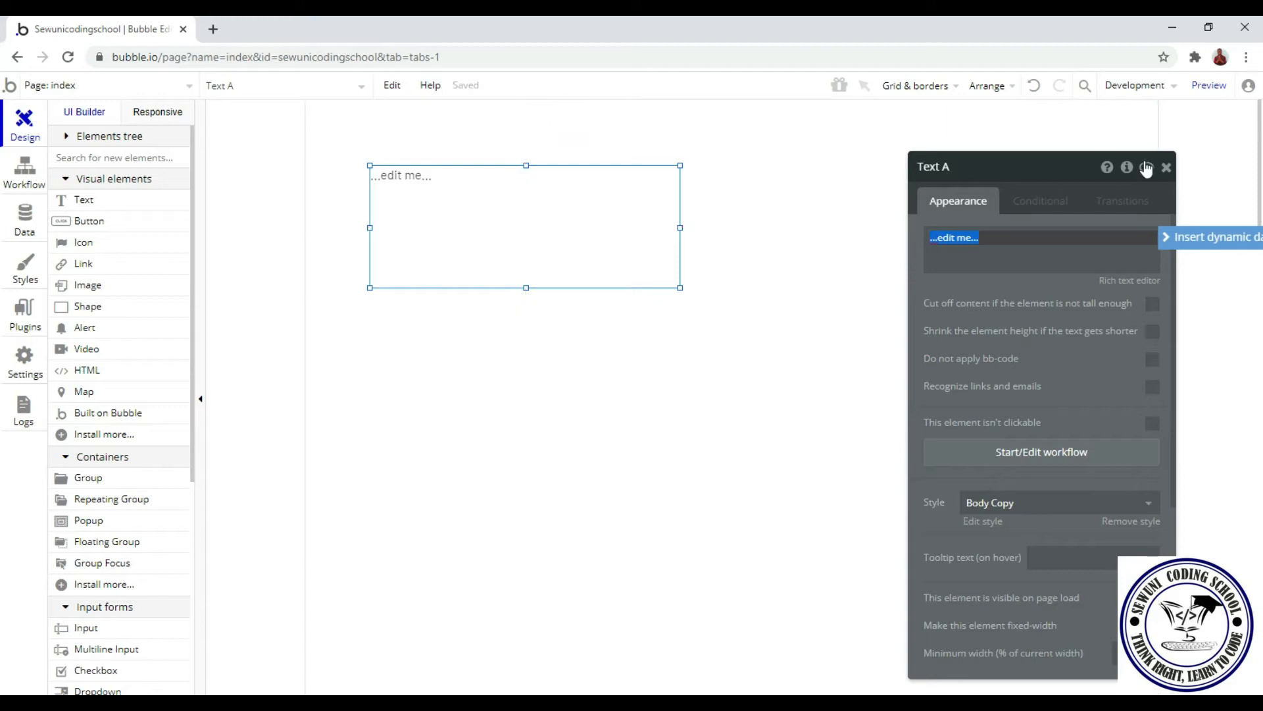
pyautogui.click(1166, 167)
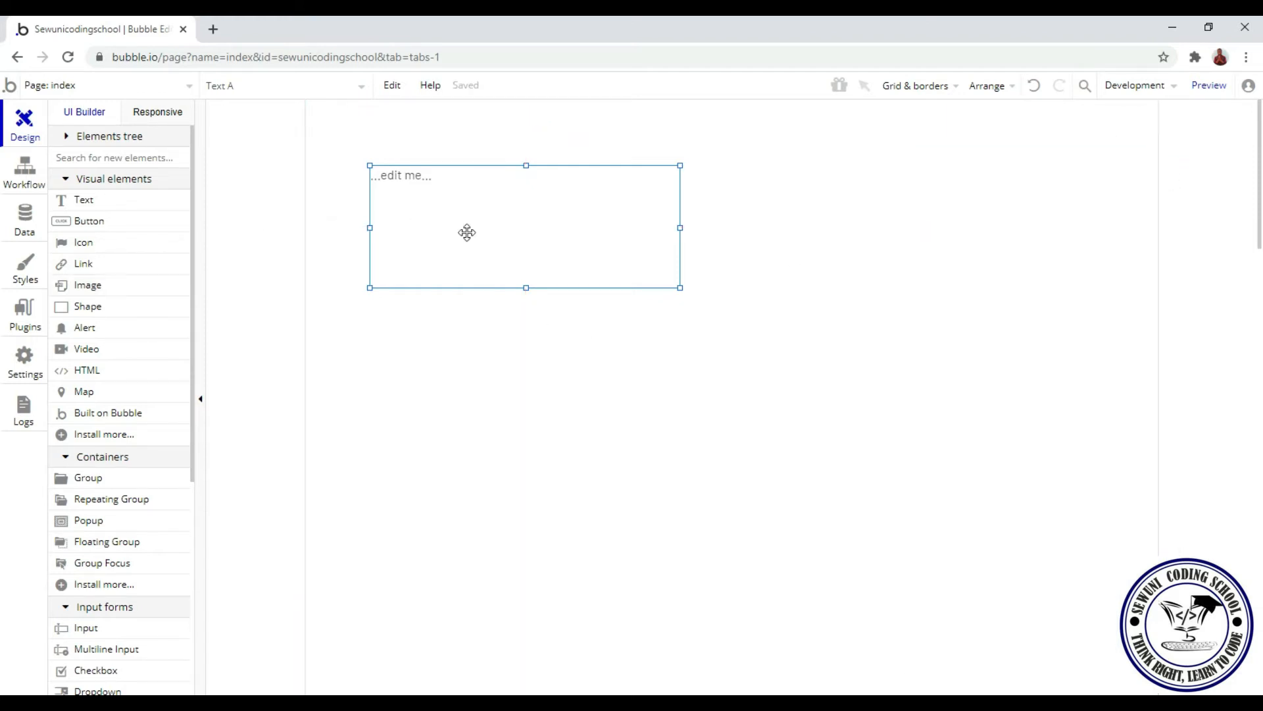
pyautogui.moveTo(680, 287); pyautogui.dragTo(774, 375)
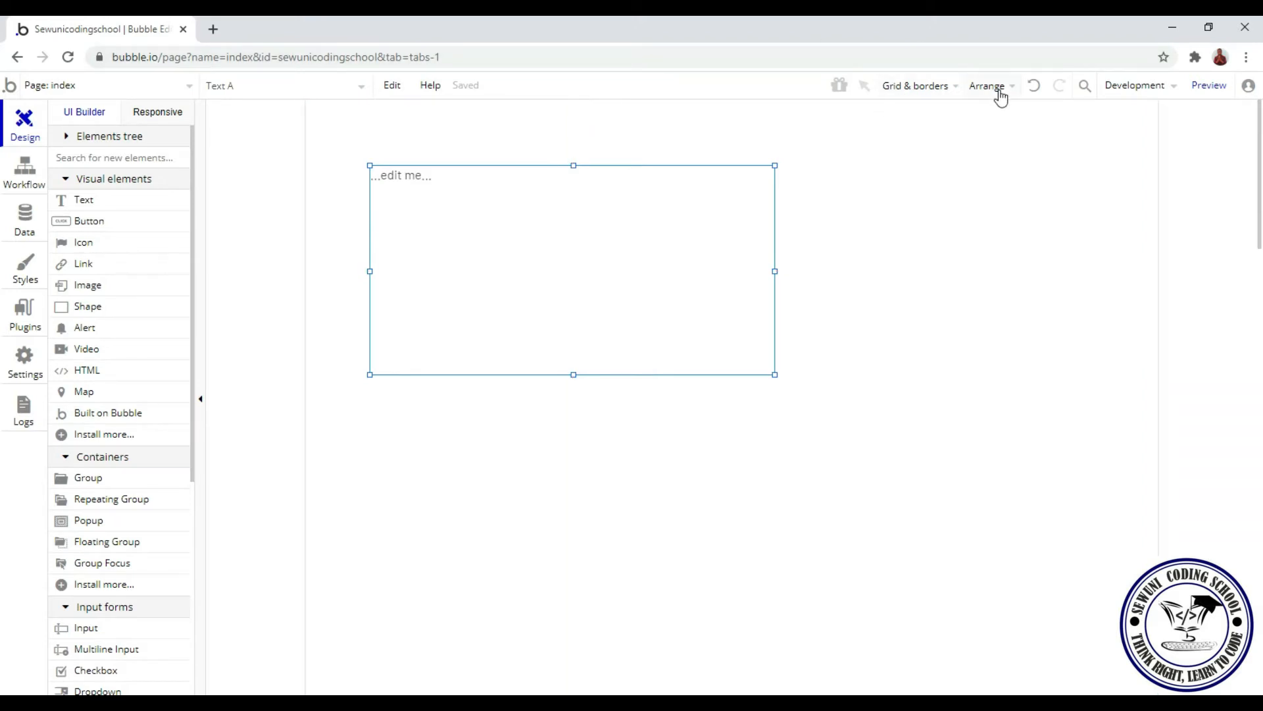
# Step: Show the canvas grid, try a grid step of 40, and set the step to 1
pyautogui.click(956, 87)
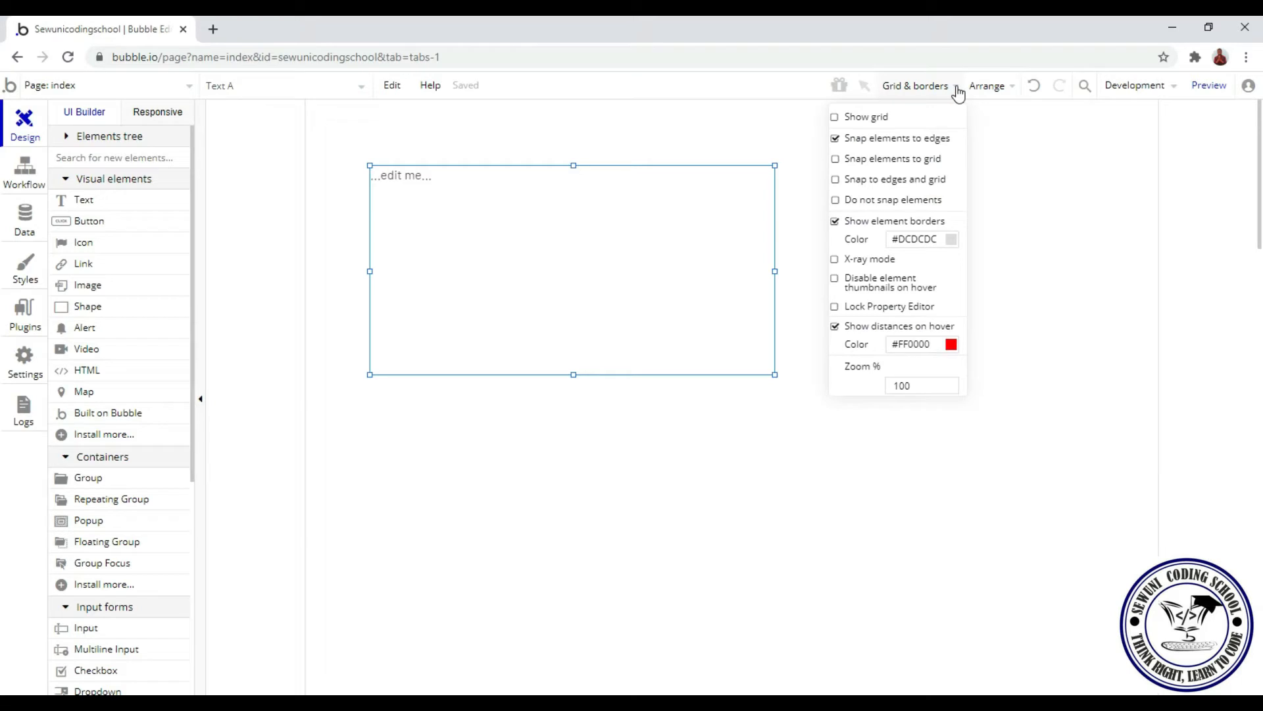
pyautogui.click(835, 117)
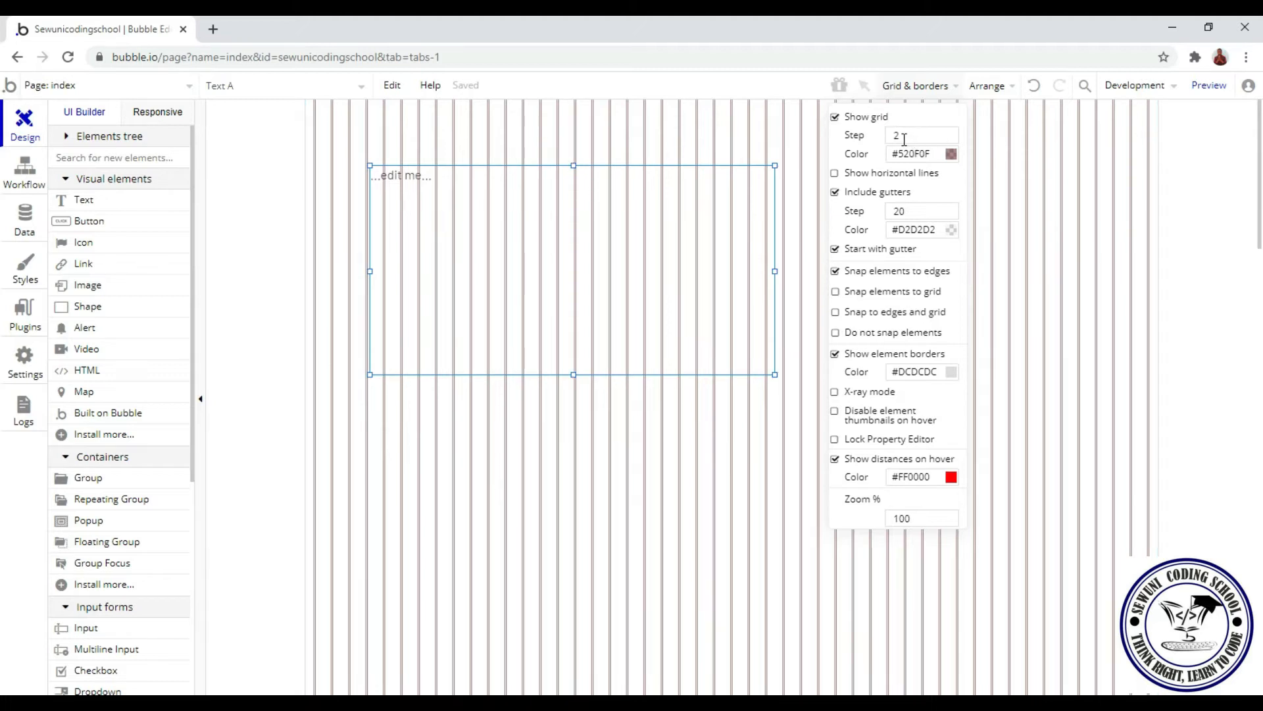
pyautogui.moveTo(904, 137); pyautogui.dragTo(881, 145)
pyautogui.write('0')
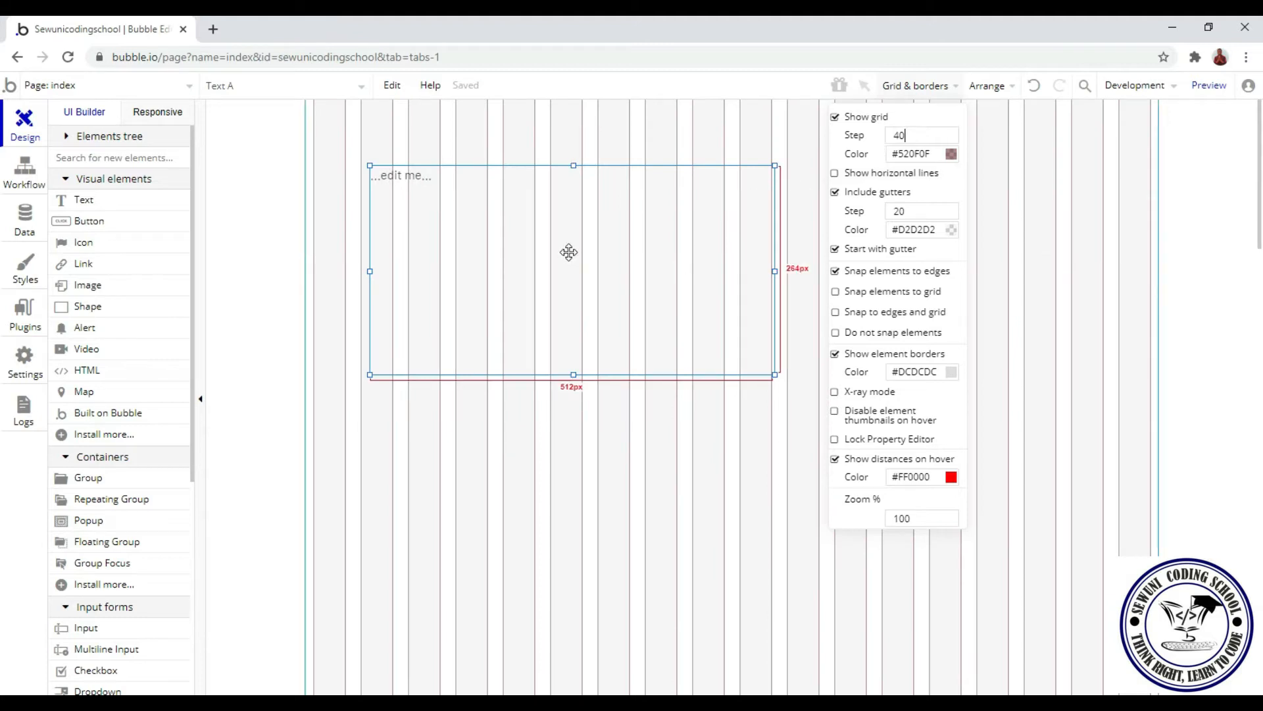
pyautogui.press('BackSpace')
pyautogui.press('BackSpace')
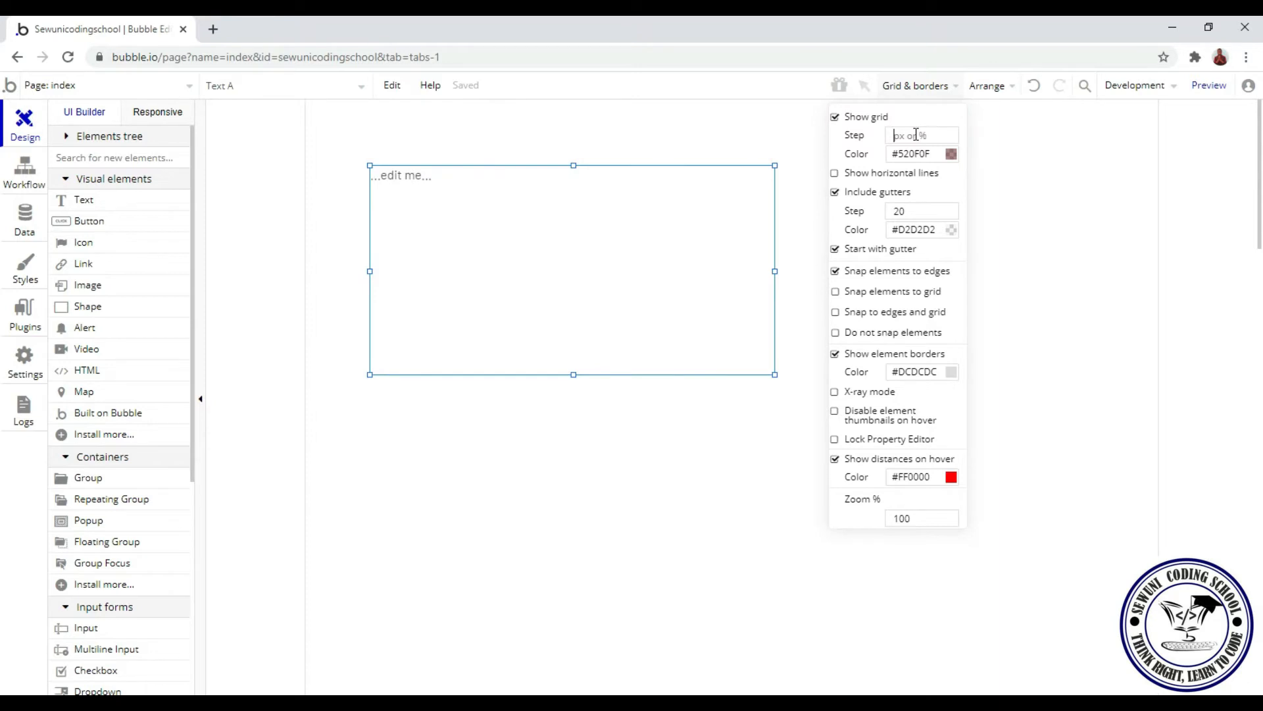
pyautogui.write('1')
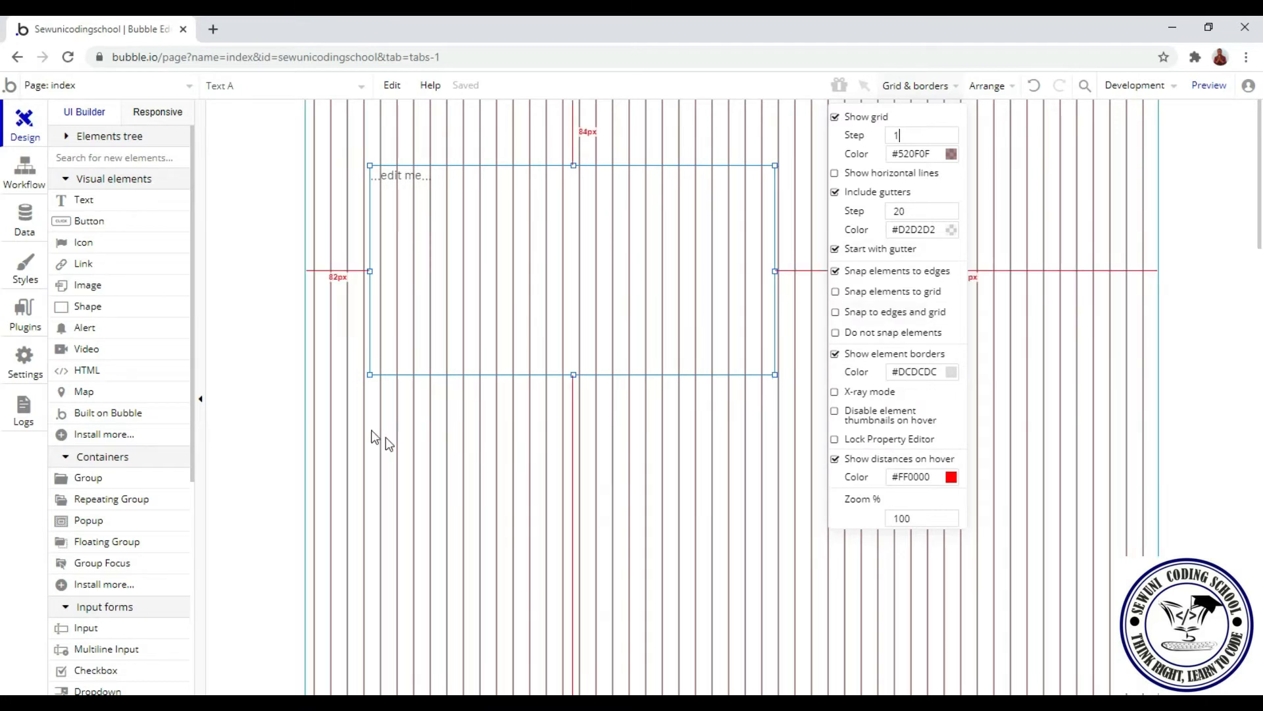
# Step: Try a blue grid color and set the grid lines to green, #00A600
pyautogui.click(951, 153)
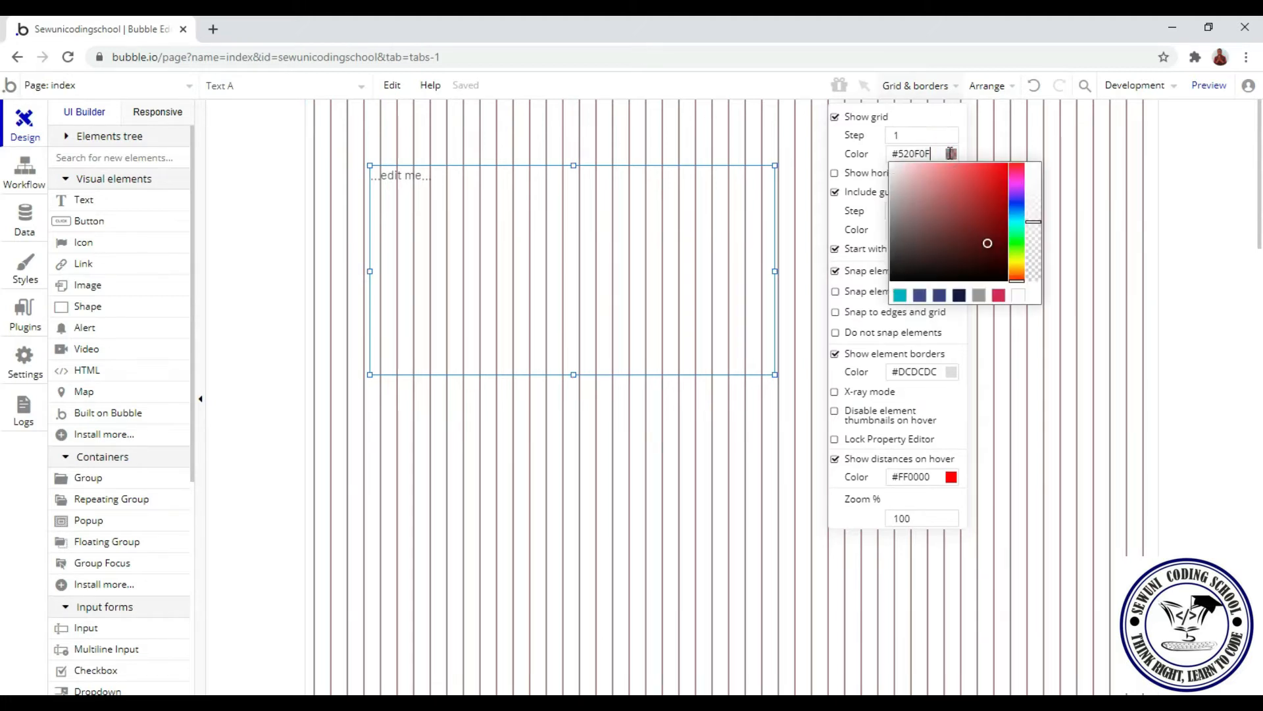
pyautogui.press('Return')
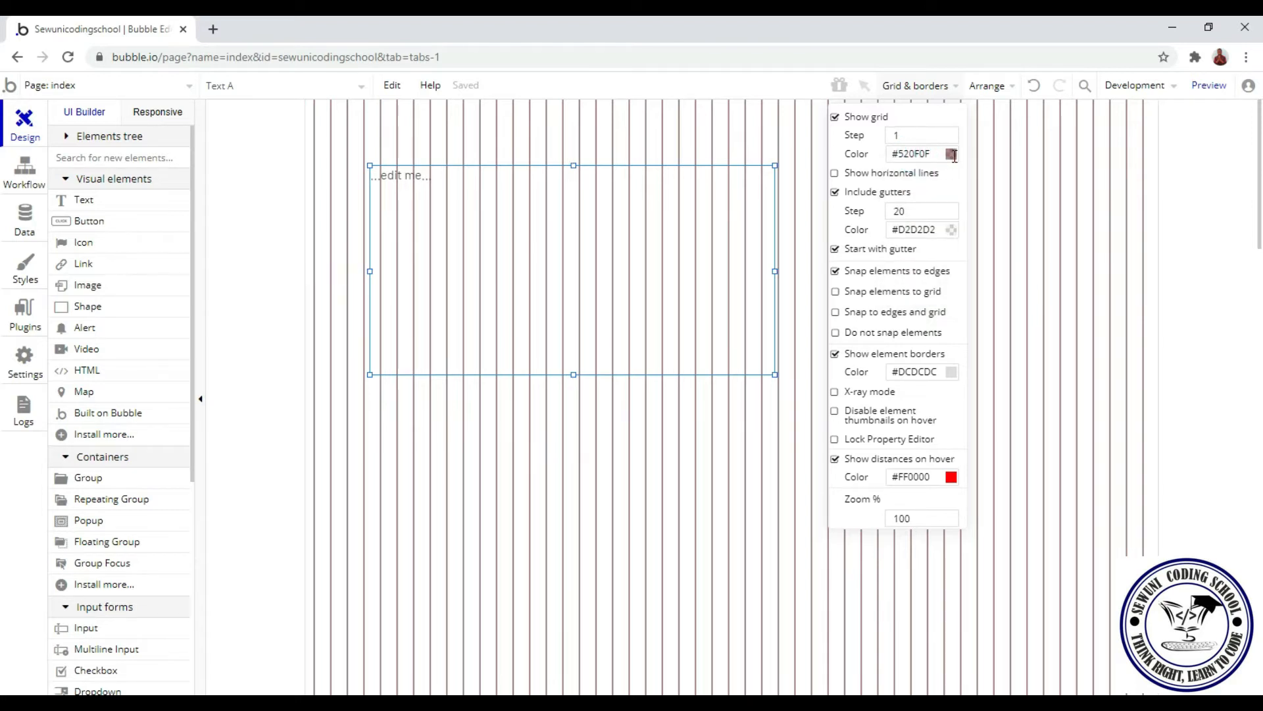
pyautogui.click(950, 153)
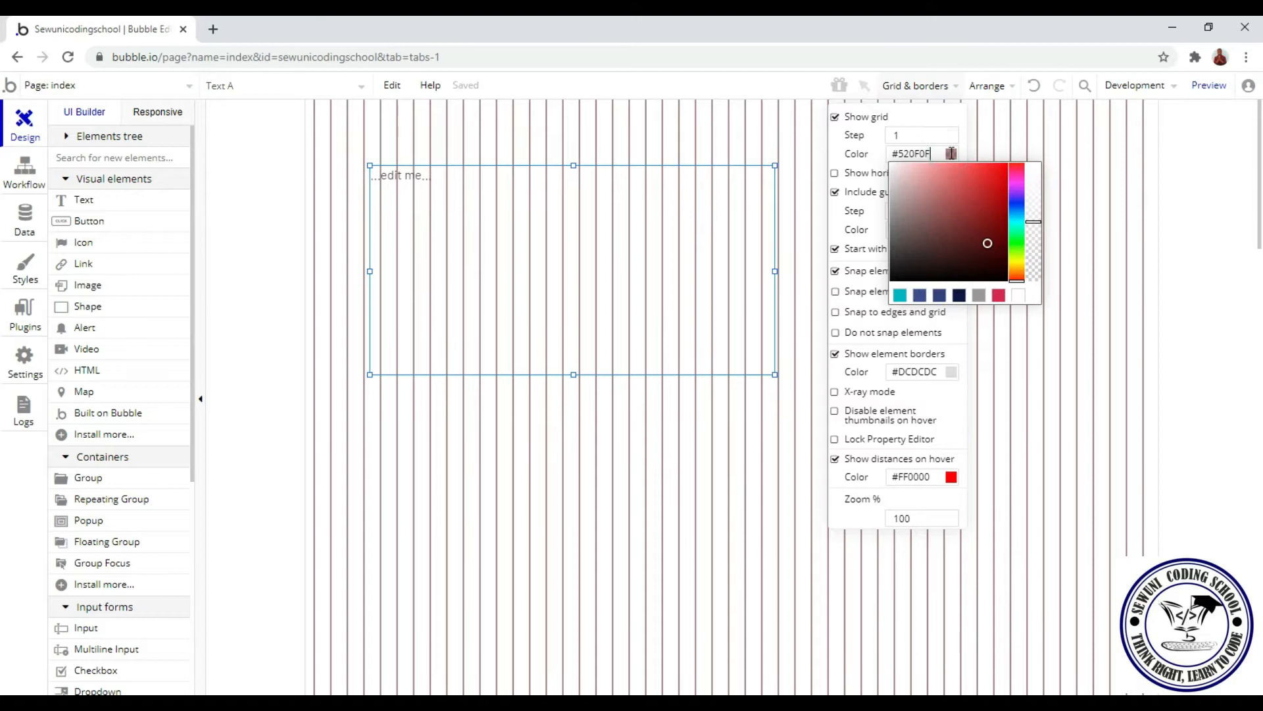
pyautogui.click(1011, 207)
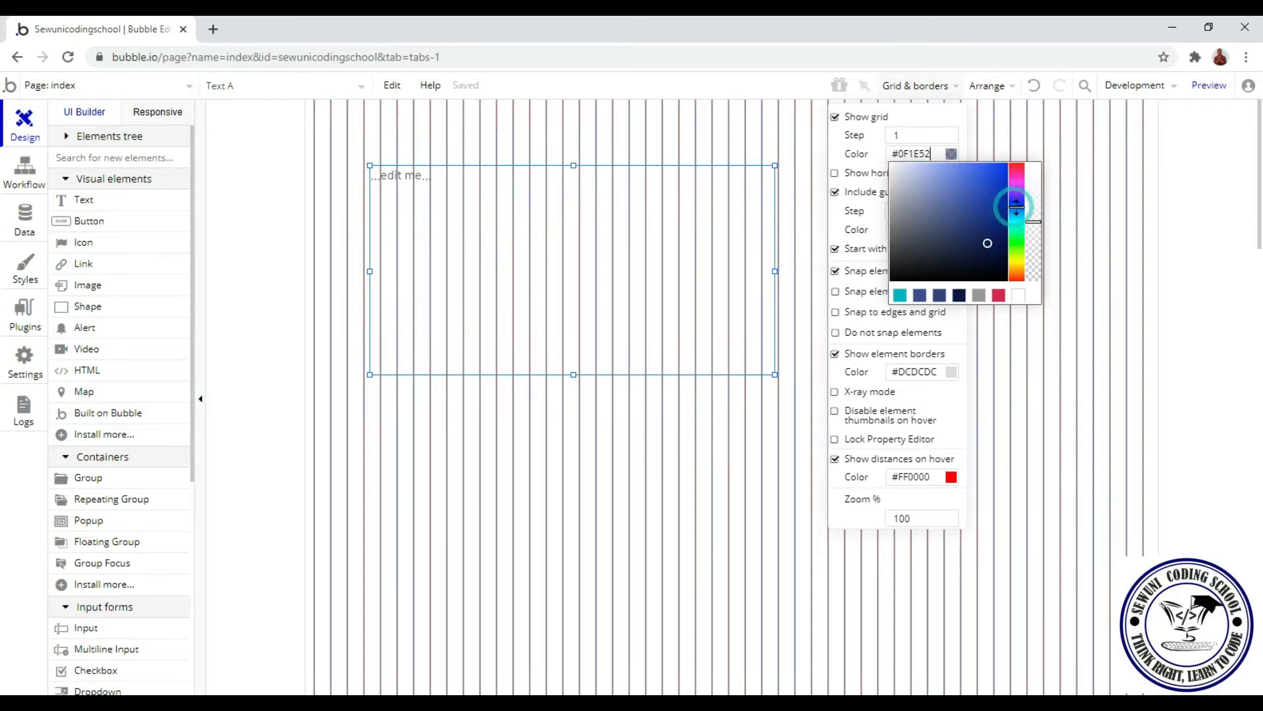
pyautogui.moveTo(984, 238)
pyautogui.mouseDown()
pyautogui.moveTo(985, 265)
pyautogui.moveTo(957, 269)
pyautogui.moveTo(982, 214)
pyautogui.moveTo(1030, 204)
pyautogui.mouseUp()
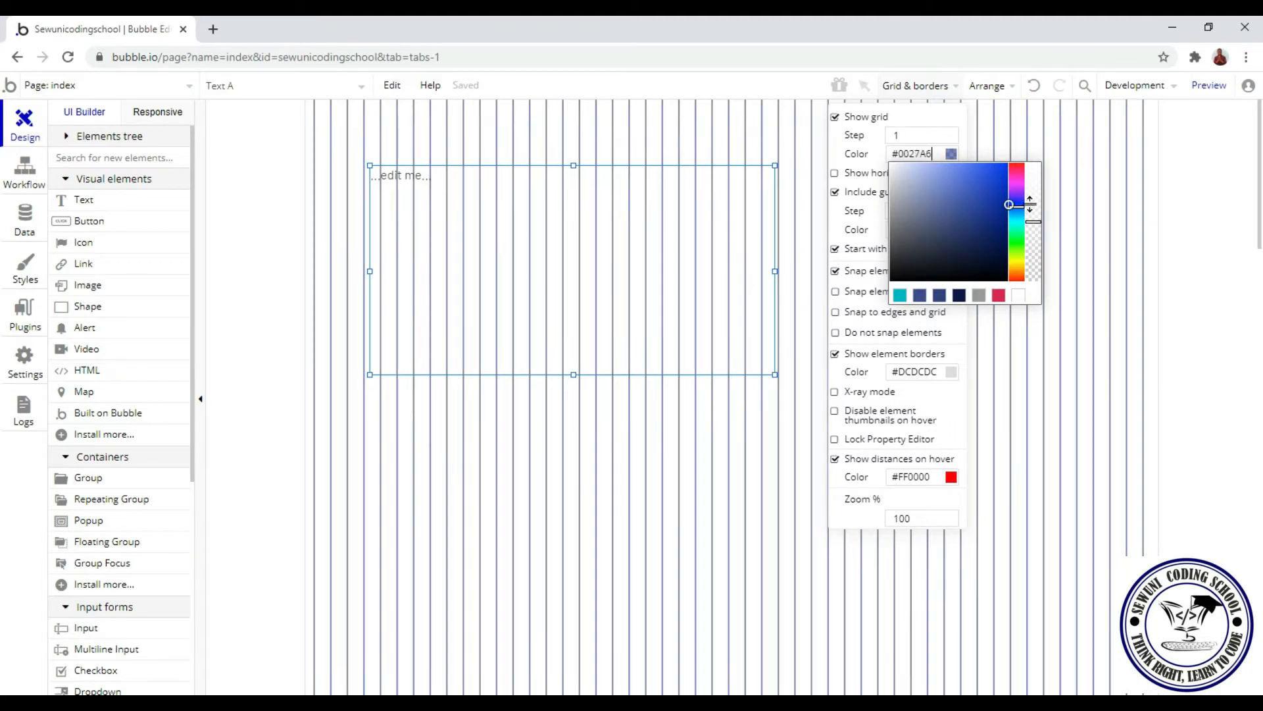
pyautogui.click(1016, 242)
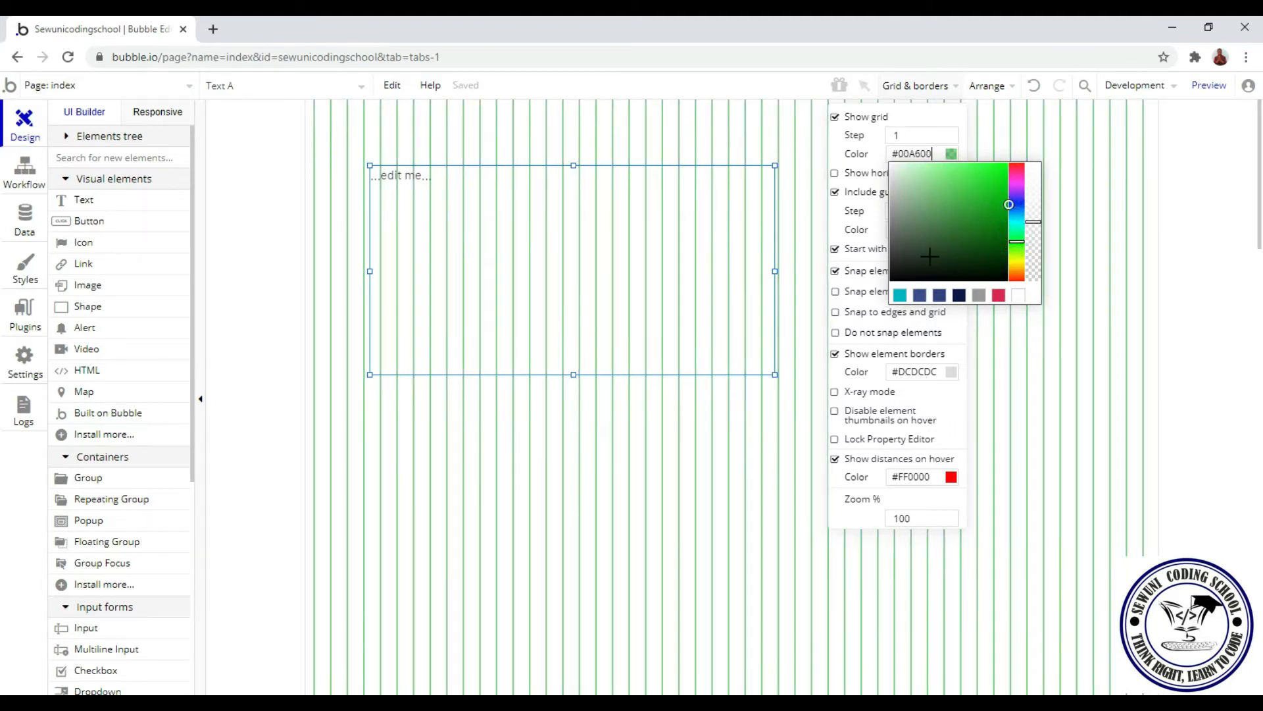
pyautogui.click(751, 419)
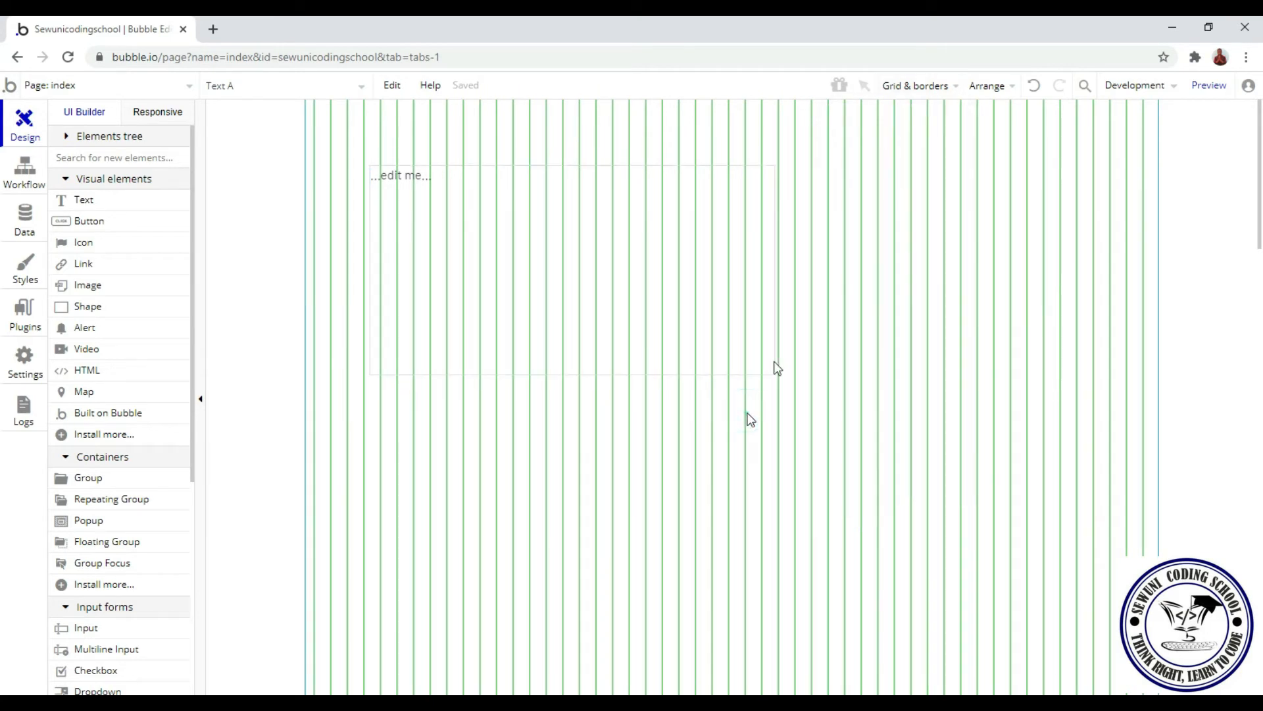
# Step: Turn the grid's gutters off and back on to compare the effect
pyautogui.click(956, 87)
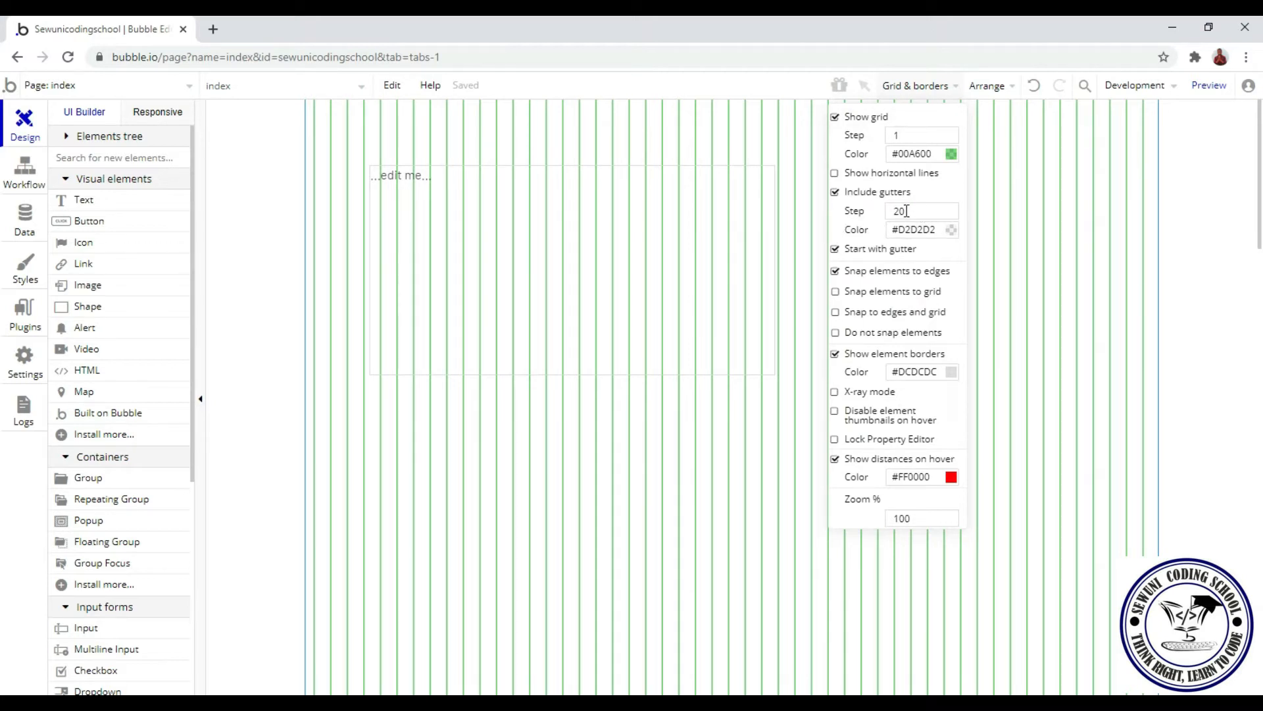
pyautogui.click(837, 194)
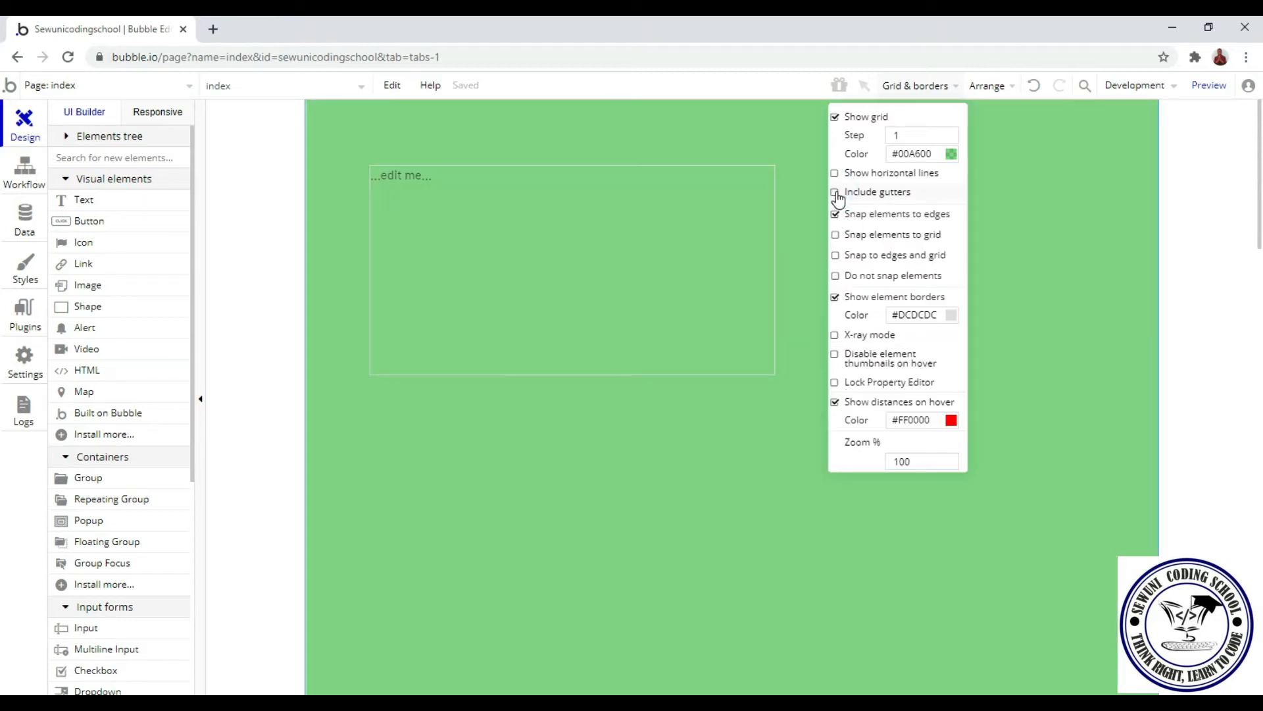
pyautogui.click(836, 192)
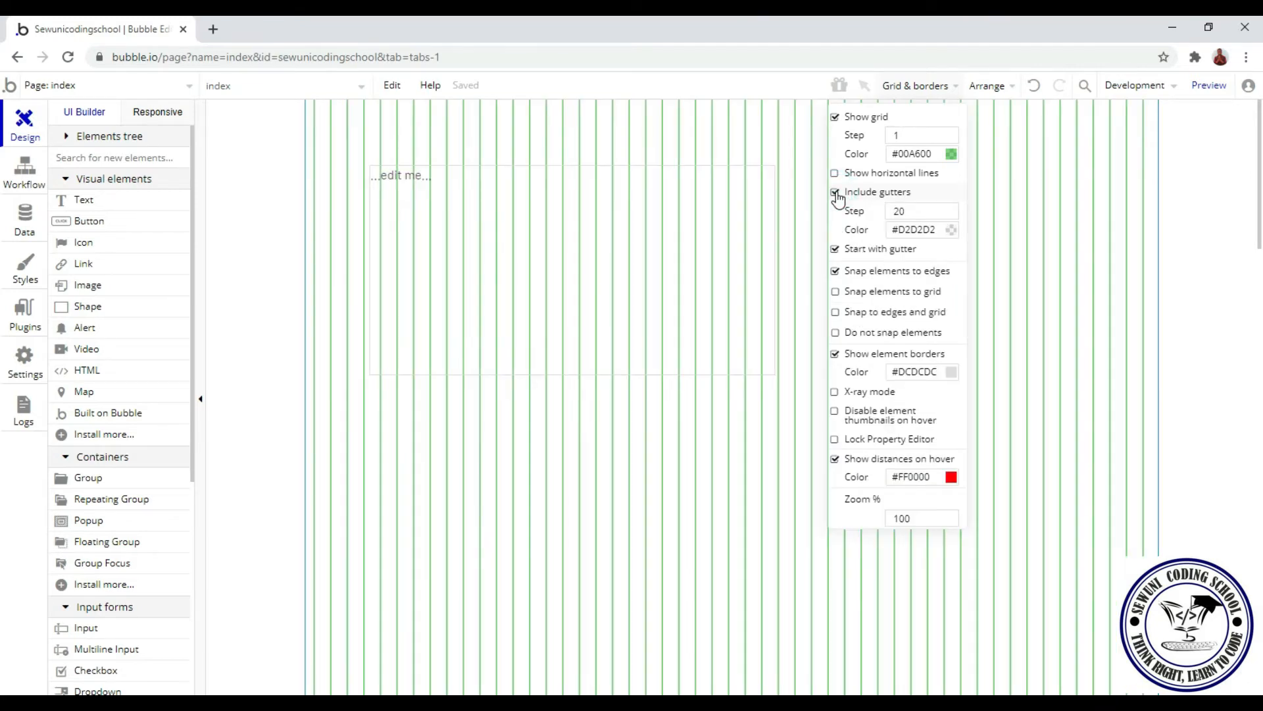
# Step: Toggle the grid's horizontal lines on and off repeatedly to compare the effect
pyautogui.click(835, 174)
pyautogui.click(835, 173)
pyautogui.click(835, 174)
pyautogui.click(835, 174)
pyautogui.click(835, 174)
pyautogui.click(835, 174)
pyautogui.click(834, 175)
pyautogui.click(835, 175)
pyautogui.click(835, 173)
pyautogui.click(835, 174)
# Step: Turn off the grid's Start with gutter option
pyautogui.click(836, 252)
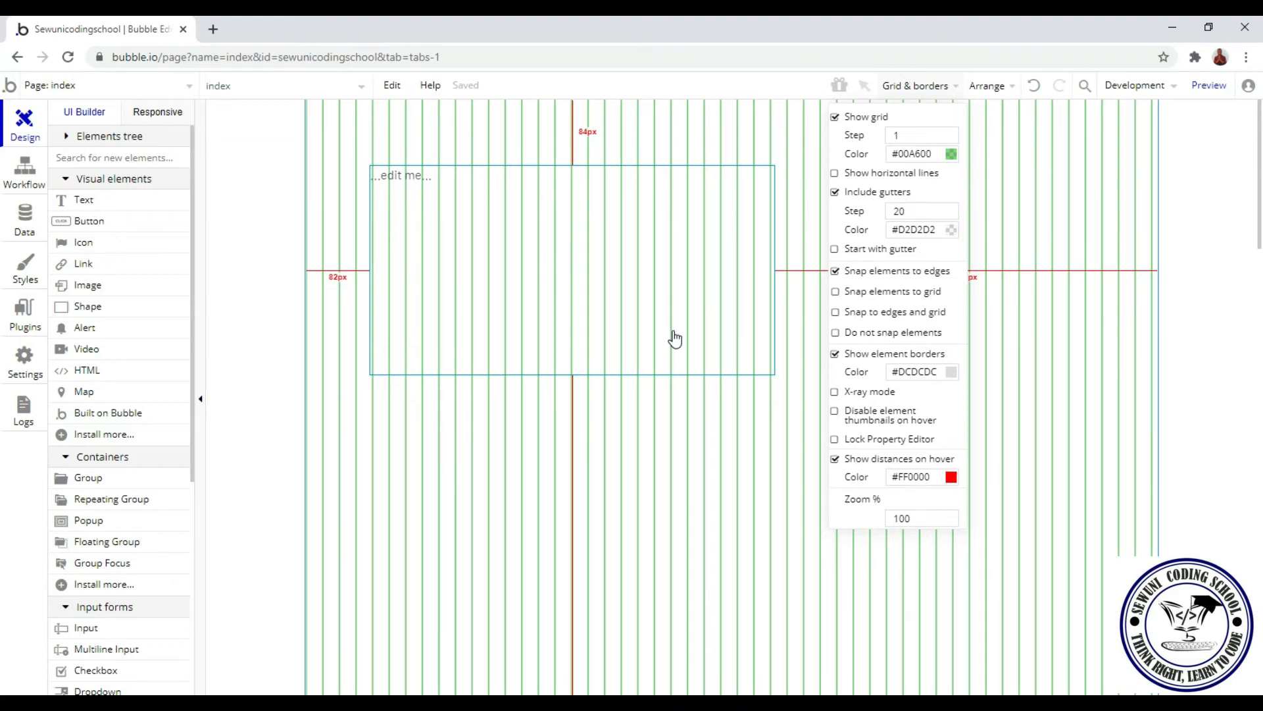
# Step: Draw a button about 235 by 111 px below the text element and close its property editor
pyautogui.click(1014, 87)
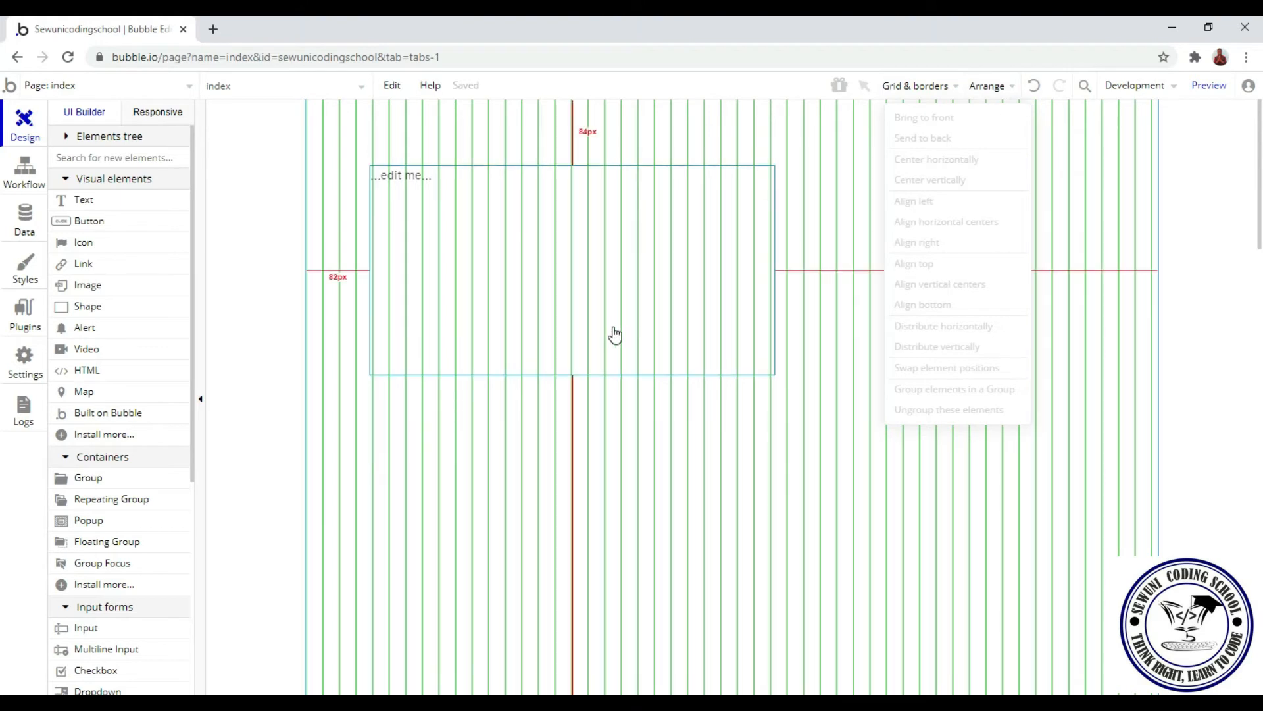
pyautogui.click(93, 222)
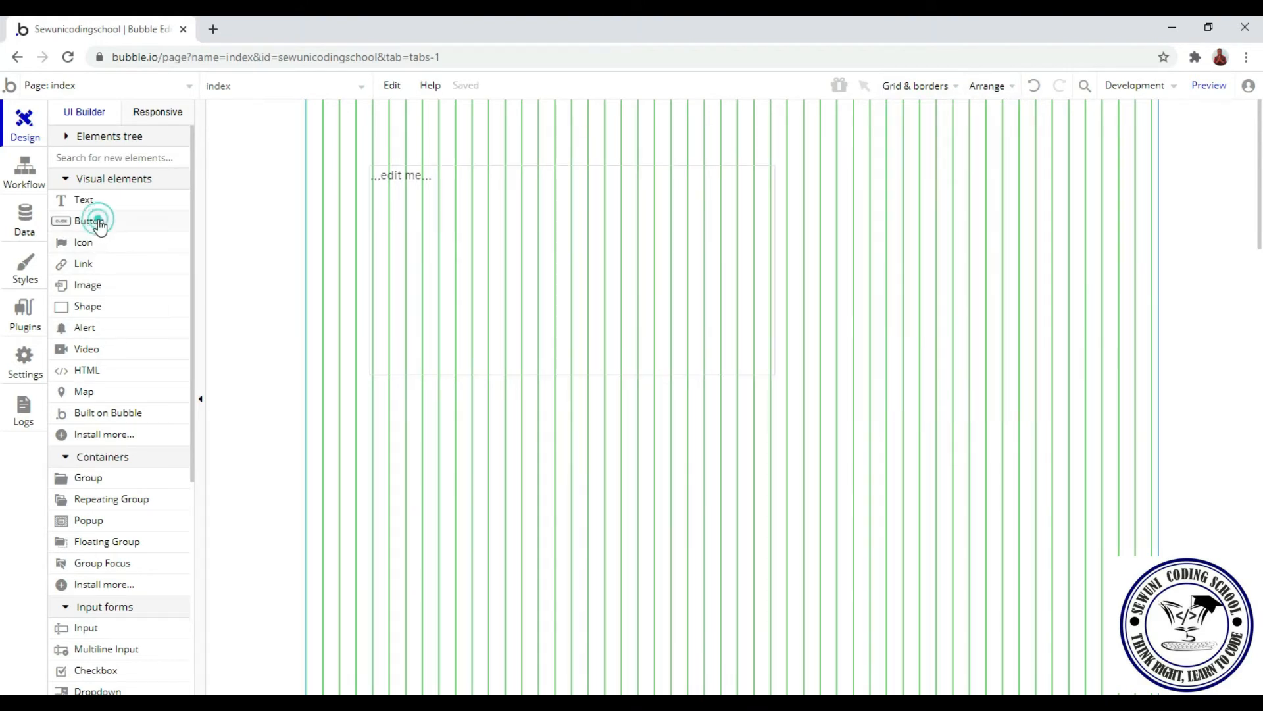
pyautogui.moveTo(610, 437); pyautogui.dragTo(797, 526)
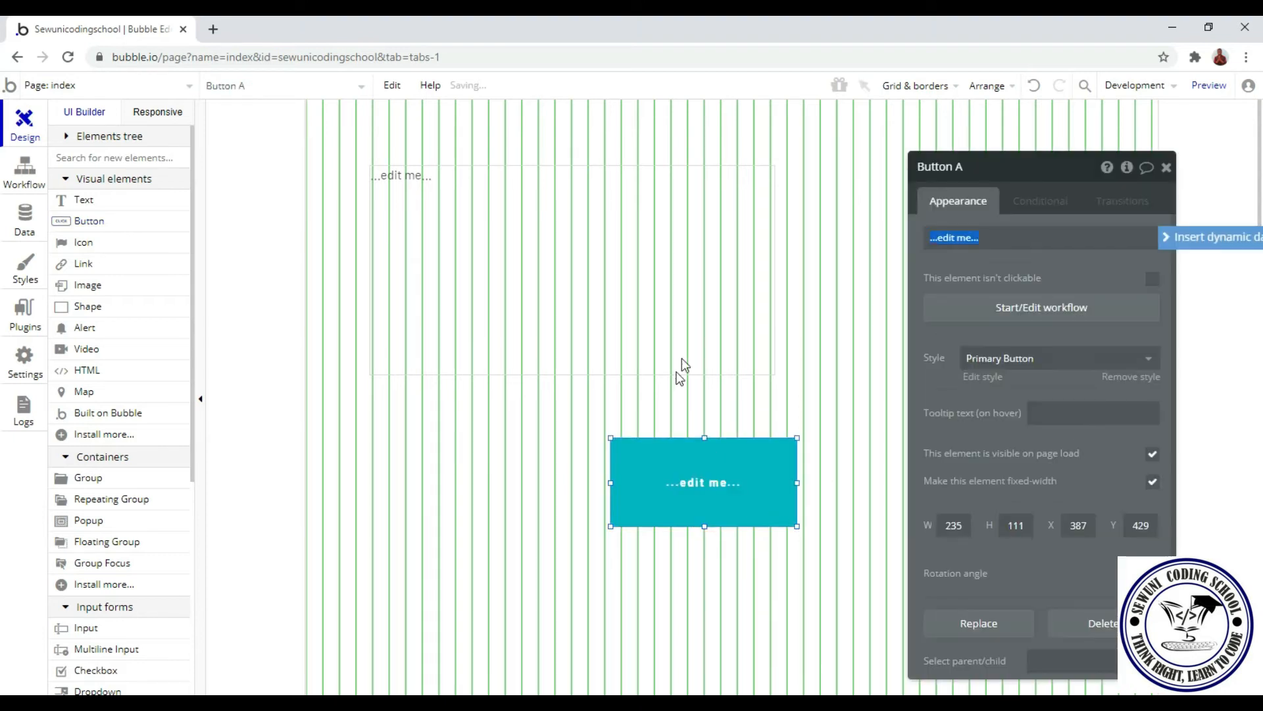
pyautogui.click(1158, 170)
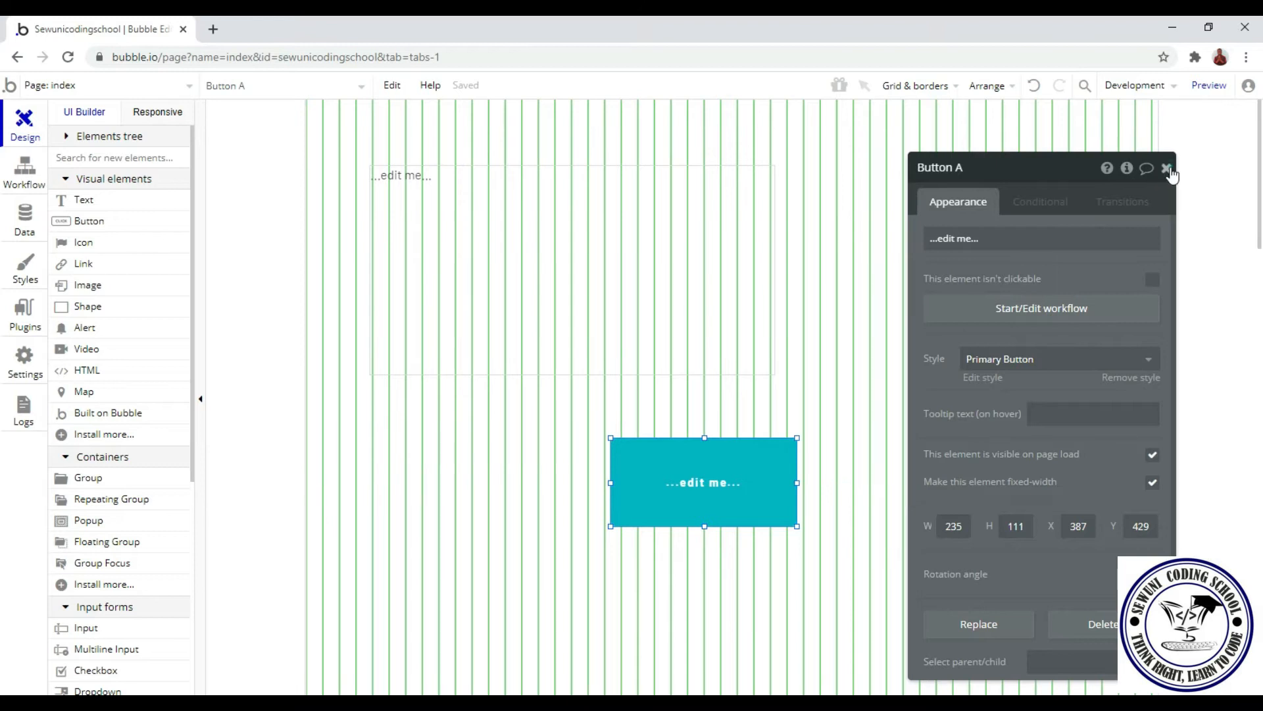
pyautogui.click(1168, 169)
# Step: Select the new button and review the Arrange commands available for it
pyautogui.click(600, 280)
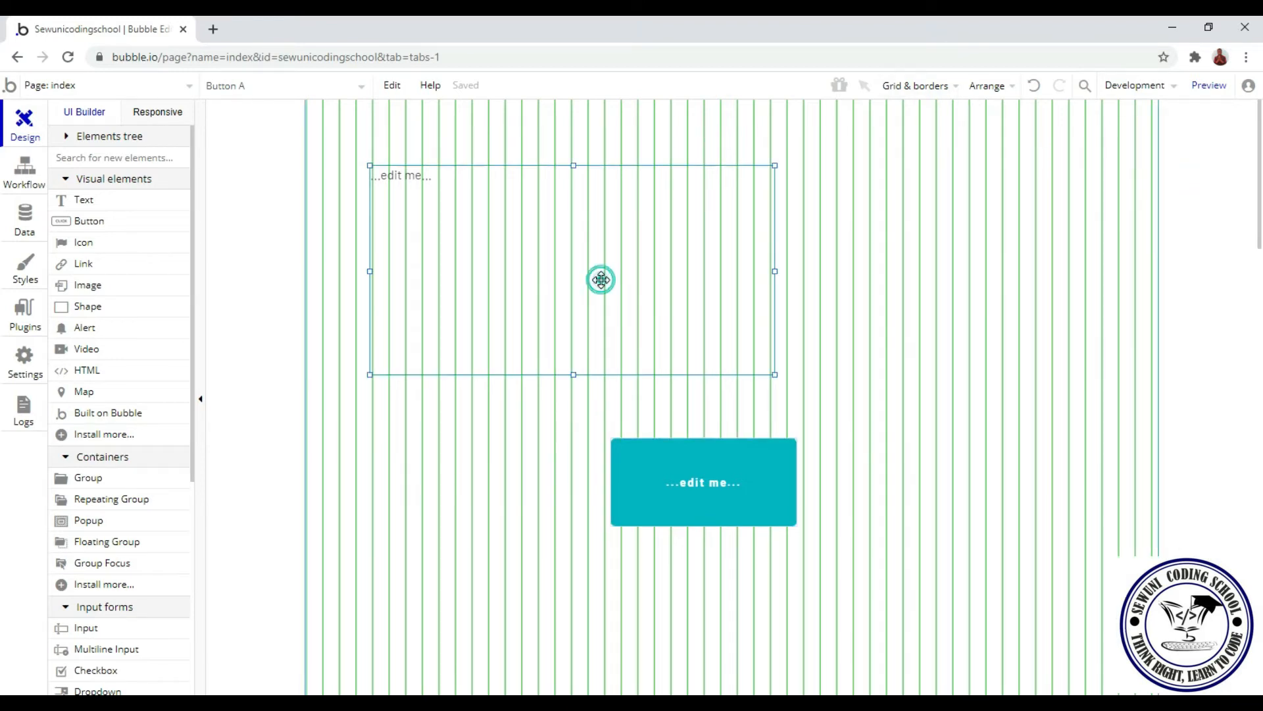
pyautogui.click(643, 460)
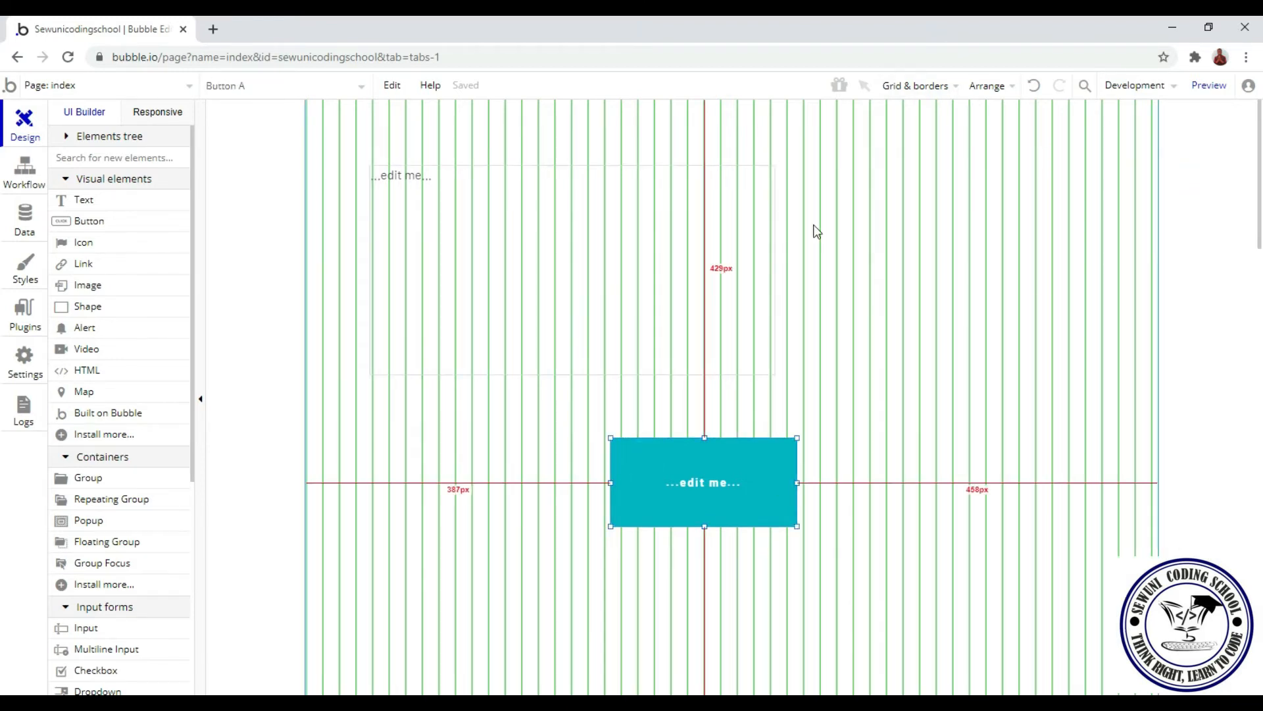
pyautogui.click(1013, 89)
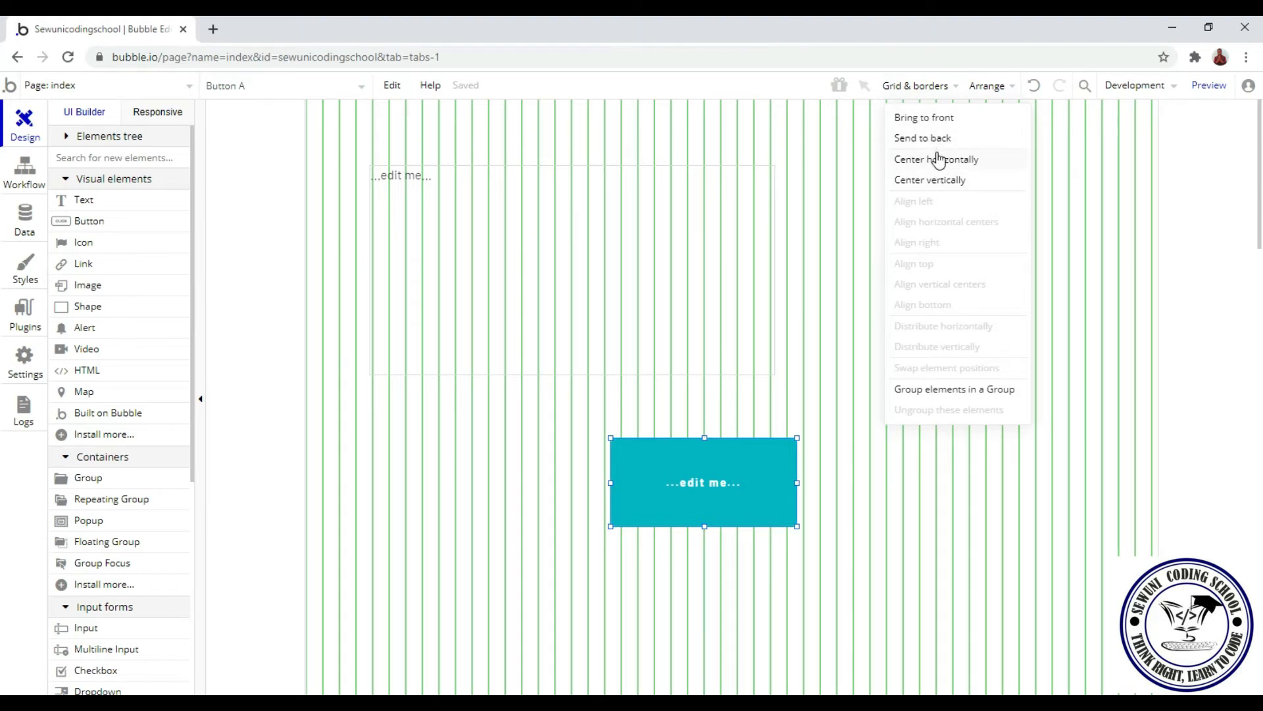
pyautogui.click(899, 547)
# Step: Move the button over the text element's right edge and bring the text element to the front
pyautogui.click(737, 487)
pyautogui.moveTo(737, 487); pyautogui.dragTo(814, 282)
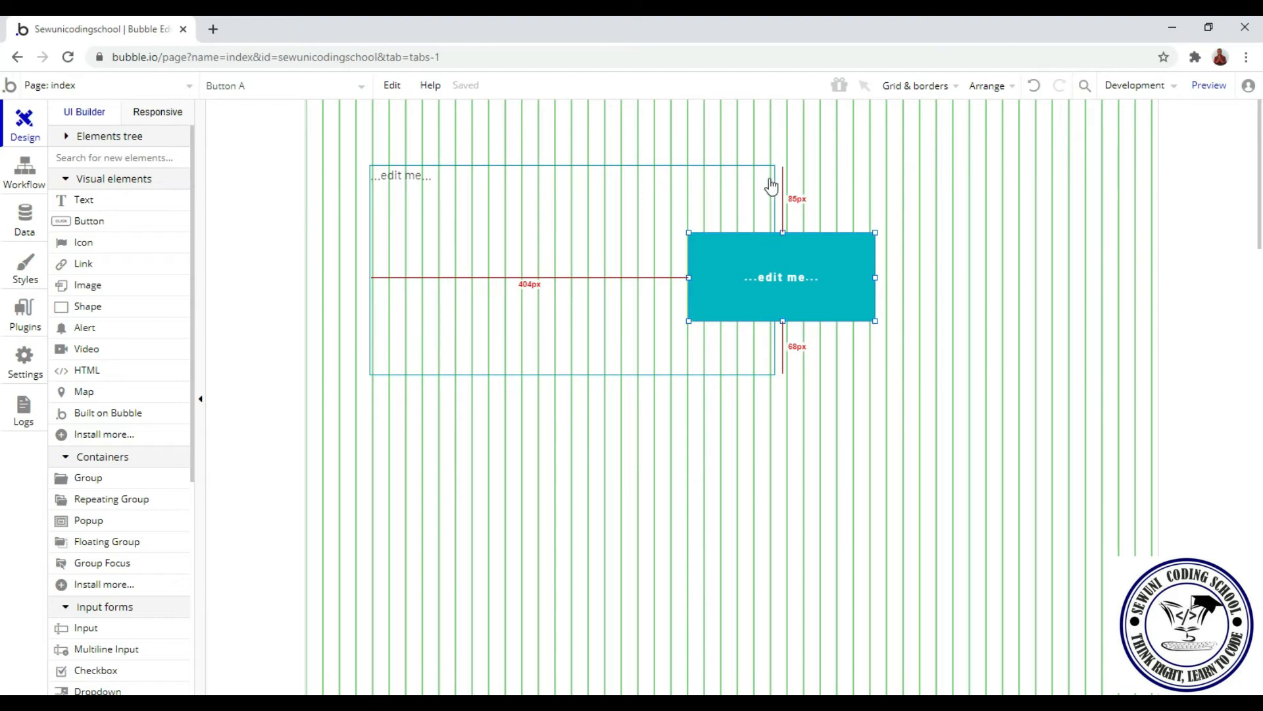
pyautogui.click(756, 178)
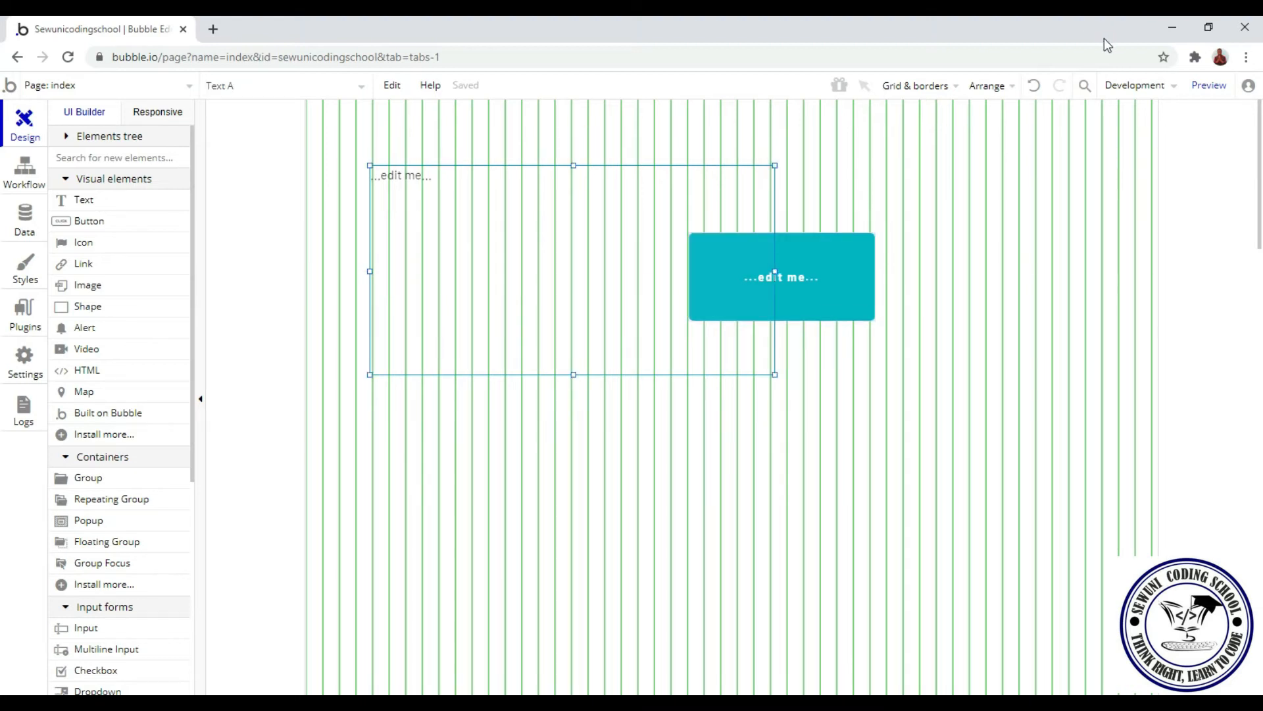
pyautogui.click(1013, 86)
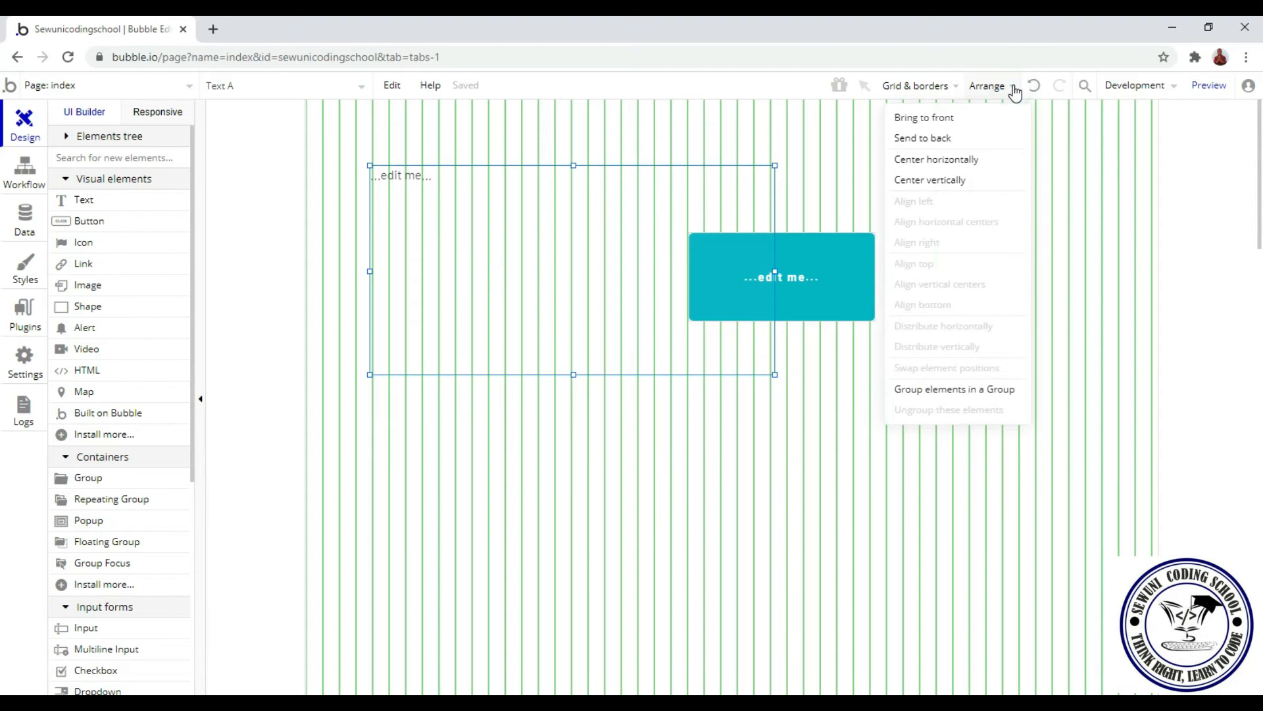
pyautogui.click(972, 122)
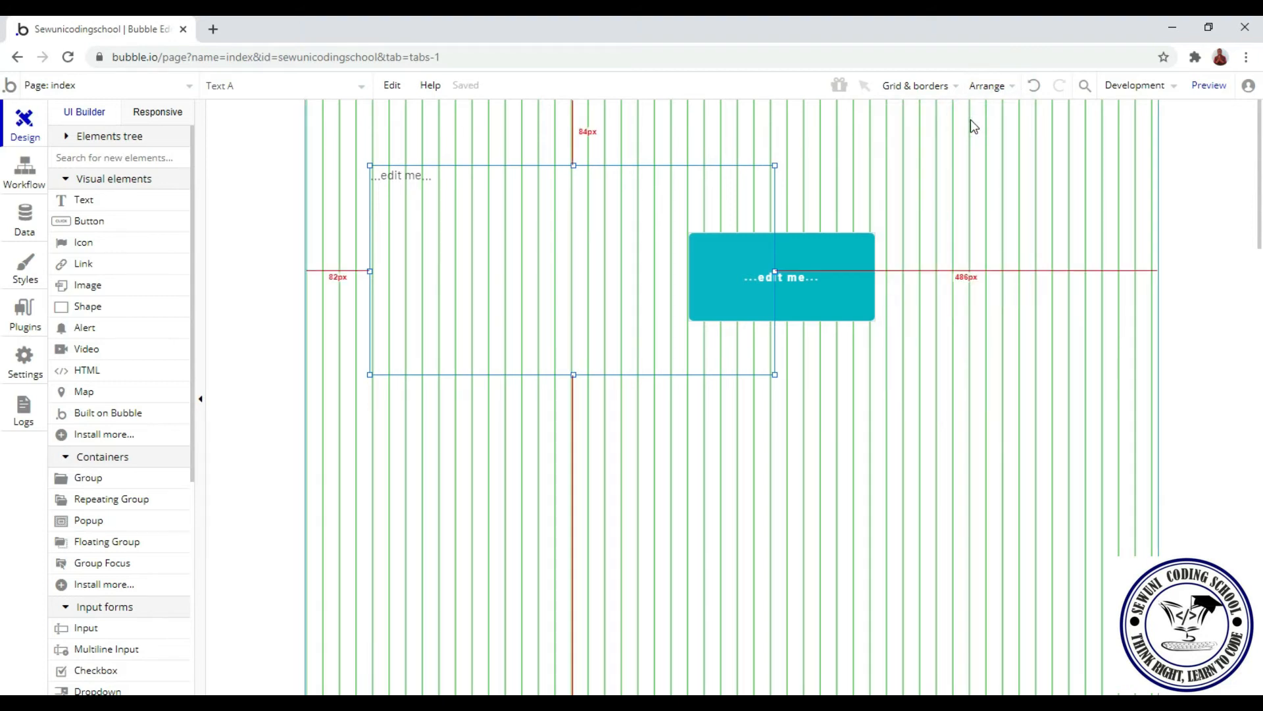
# Step: Shift the button slightly to the right while keeping it overlapping the text element's edge
pyautogui.moveTo(837, 274)
pyautogui.mouseDown()
pyautogui.moveTo(816, 274)
pyautogui.moveTo(832, 274)
pyautogui.mouseUp()
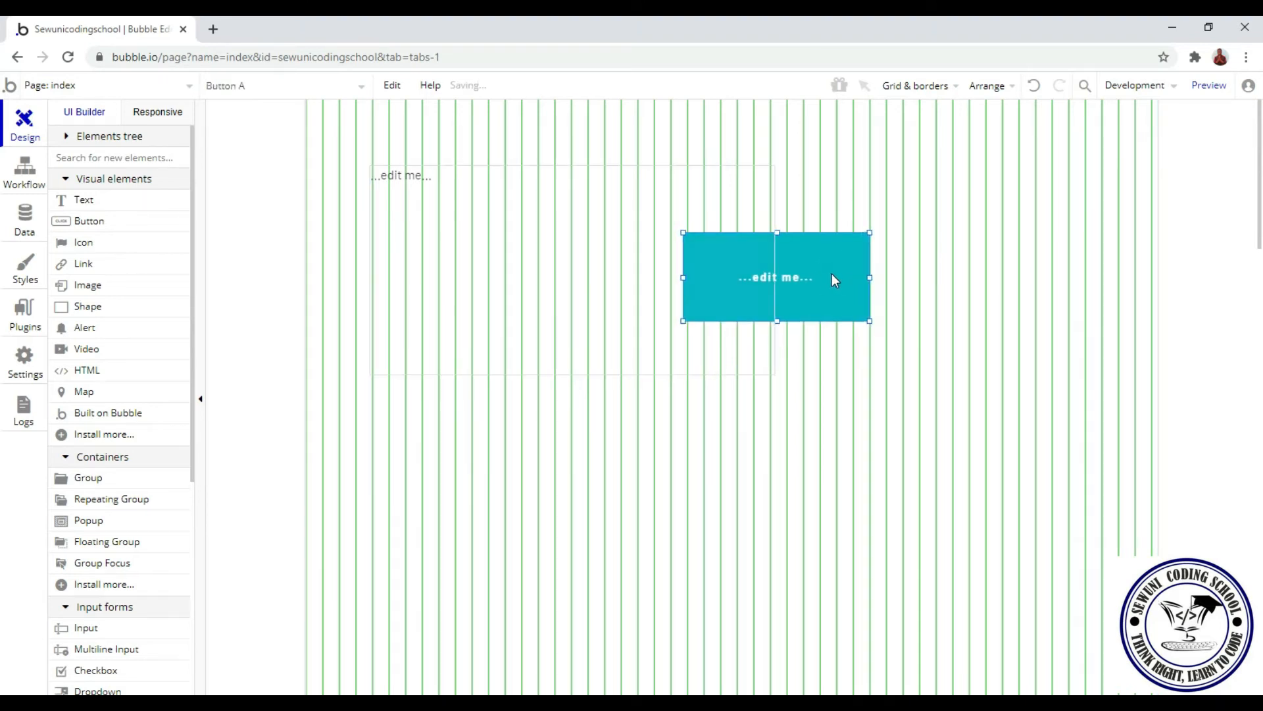
pyautogui.click(724, 168)
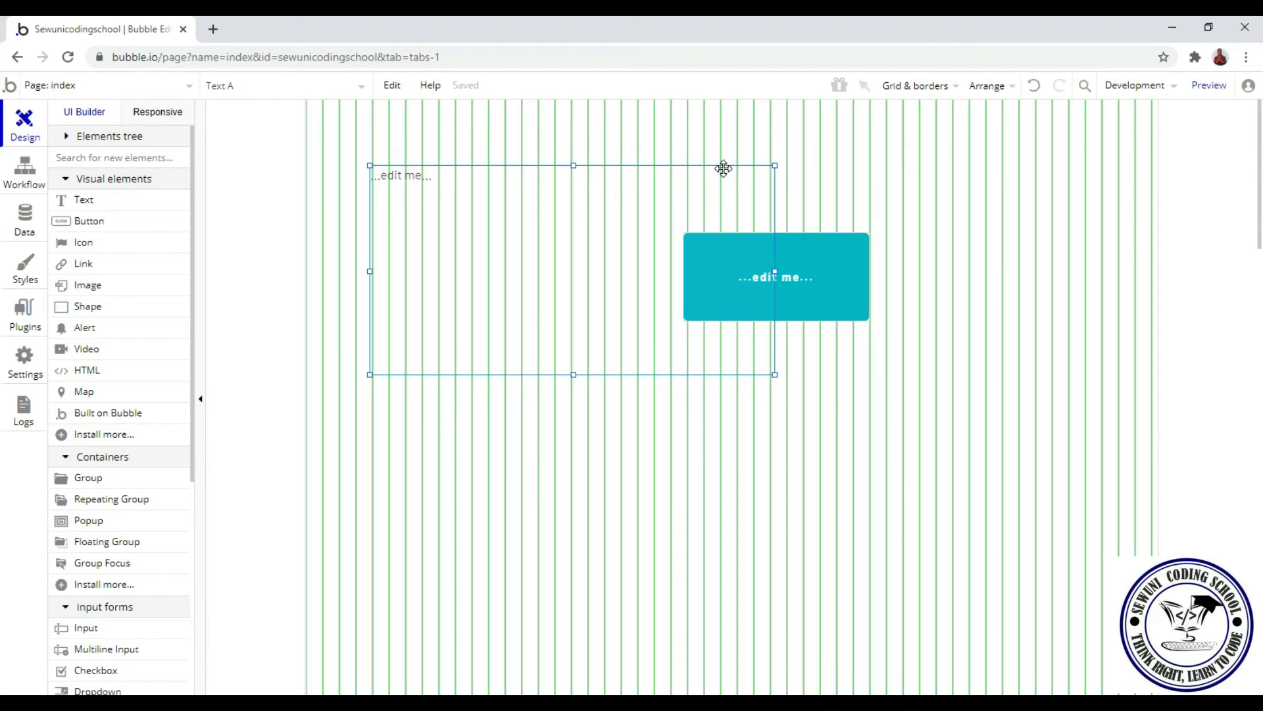
pyautogui.moveTo(842, 279); pyautogui.dragTo(875, 287)
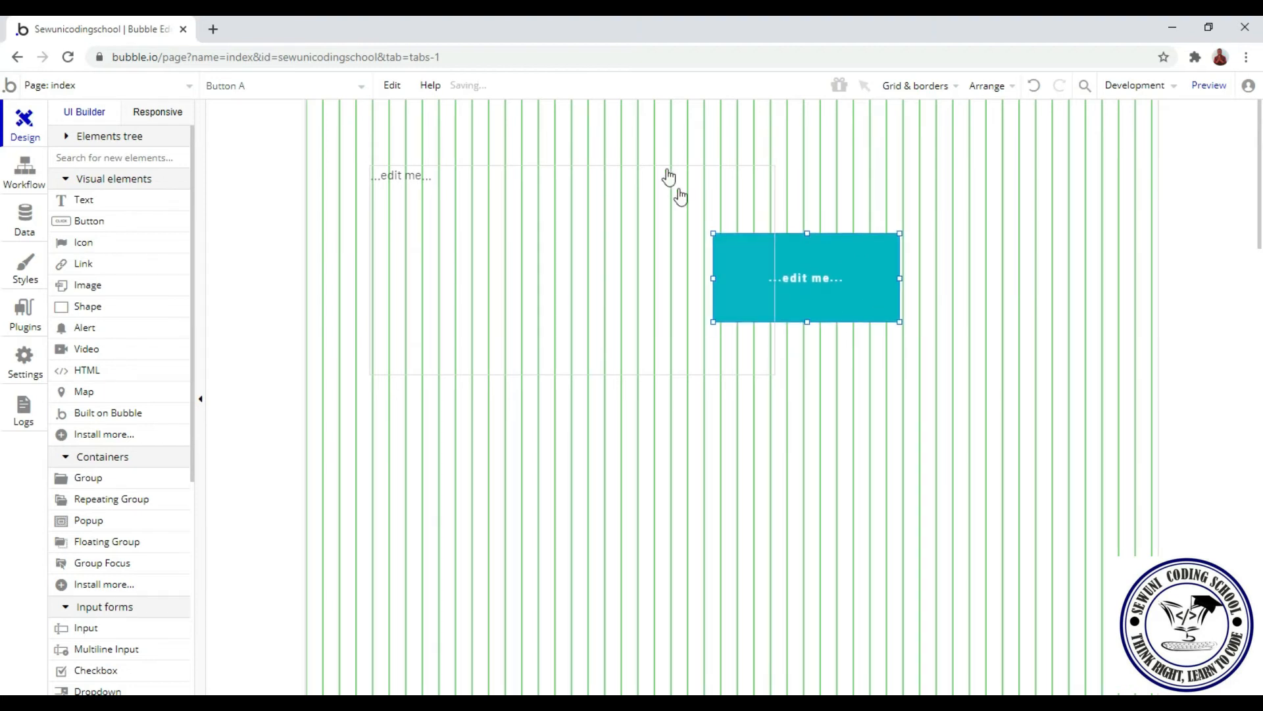
pyautogui.moveTo(772, 307); pyautogui.dragTo(776, 307)
# Step: Turn Show element borders off and back on to compare the effect
pyautogui.click(957, 87)
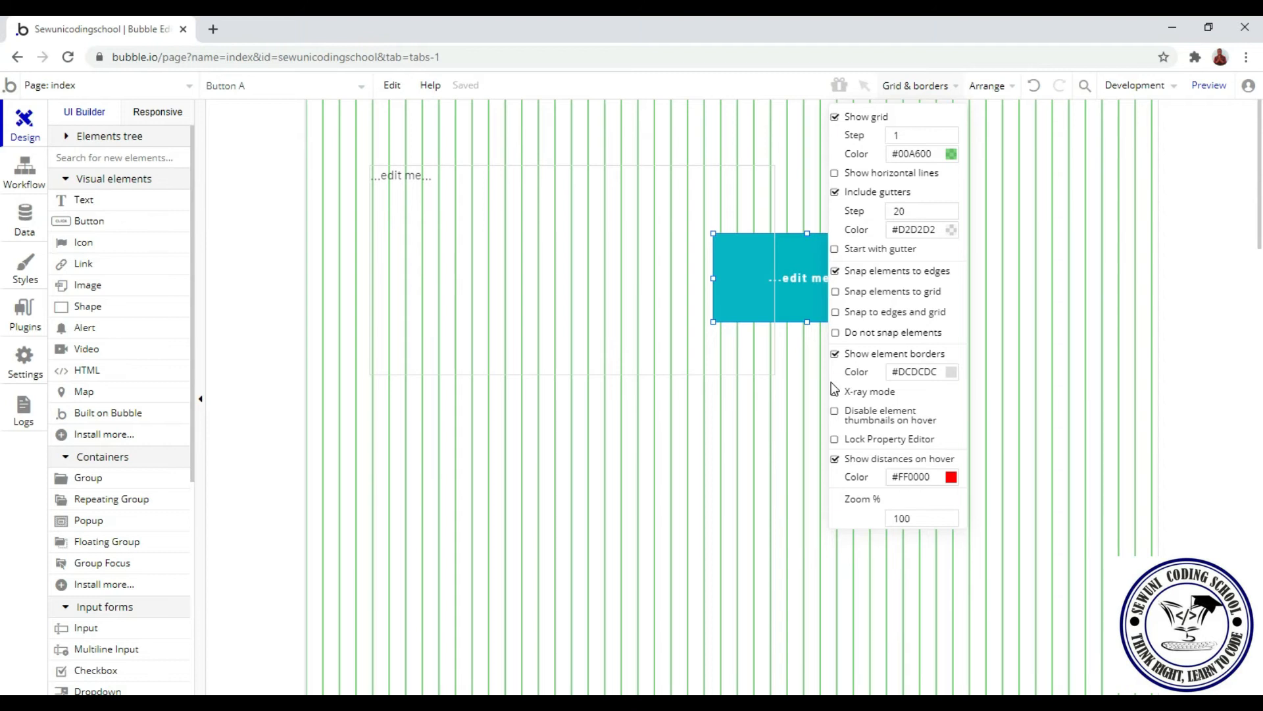
pyautogui.click(834, 355)
pyautogui.click(835, 356)
# Step: Undo the button moves and keep undoing until both the button and the text element are removed
pyautogui.click(1035, 96)
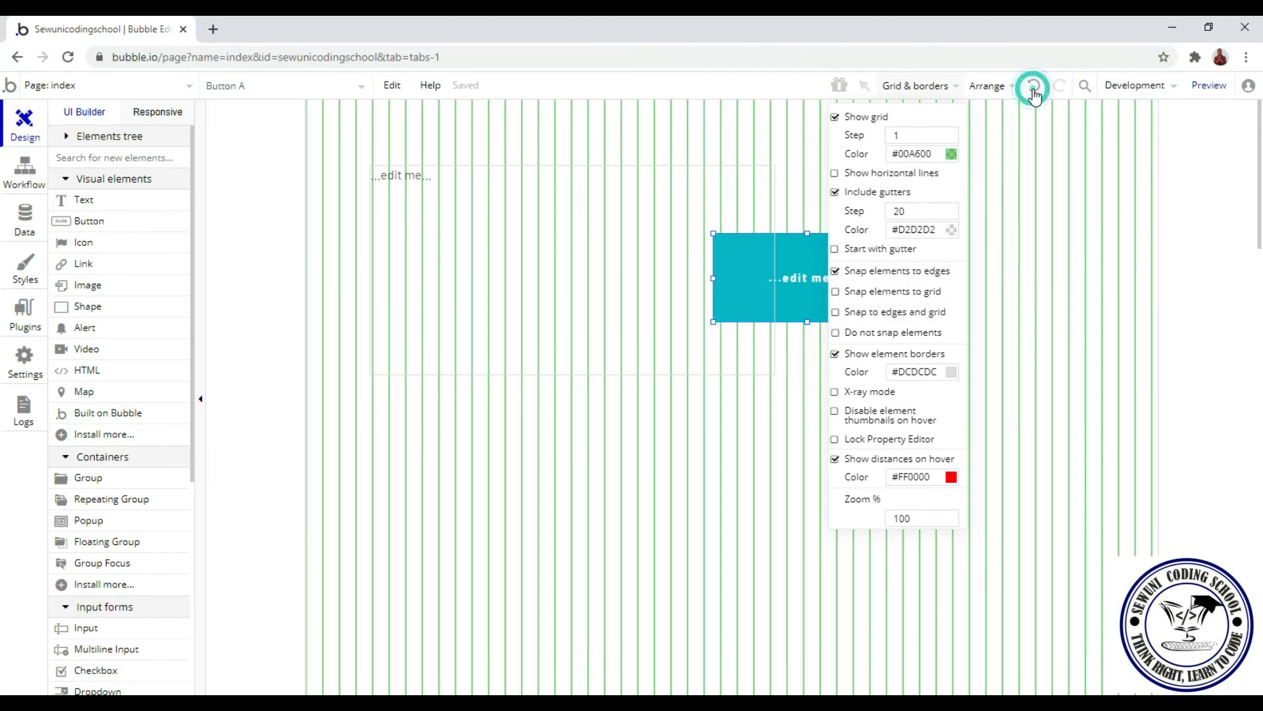
pyautogui.click(825, 39)
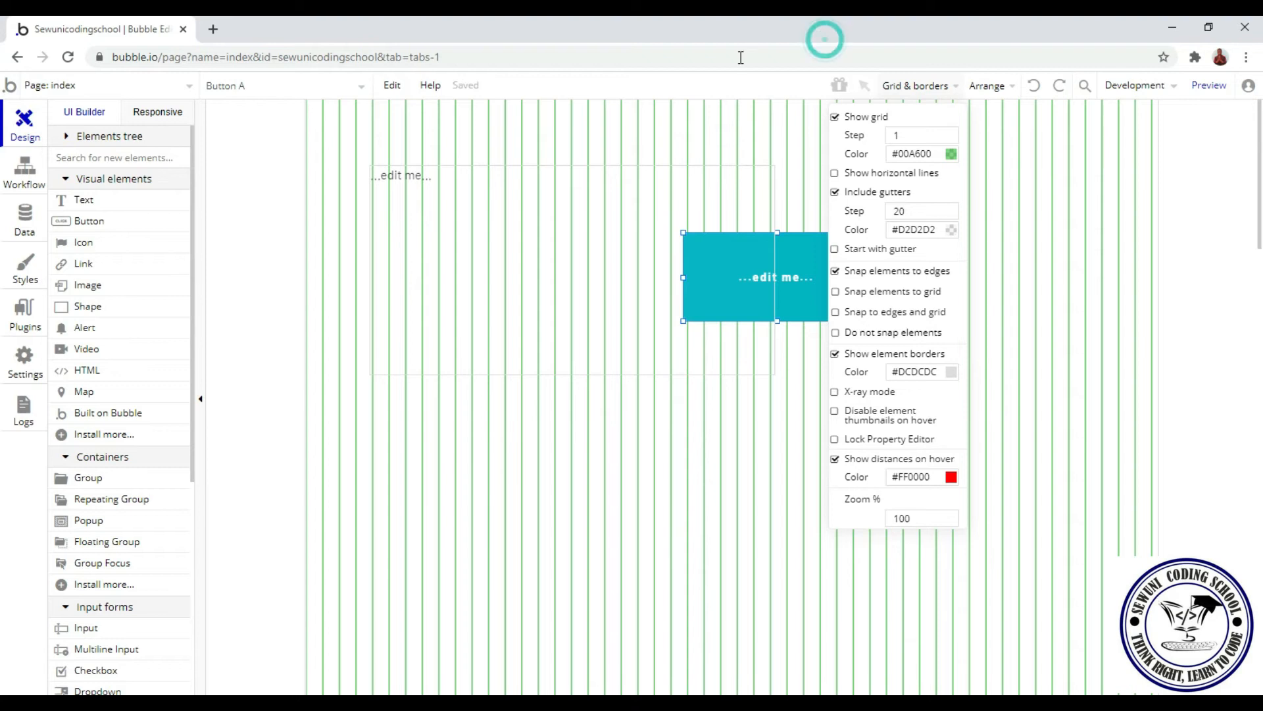
pyautogui.click(392, 84)
pyautogui.click(429, 85)
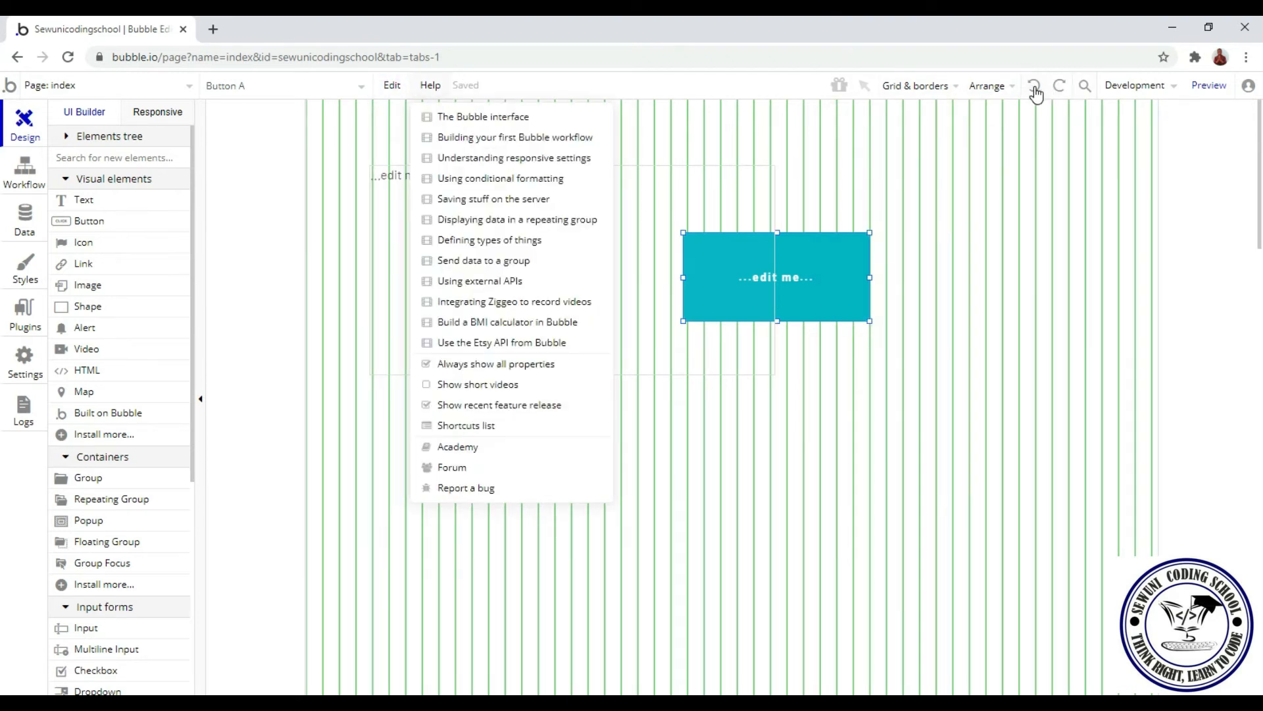
pyautogui.click(1035, 87)
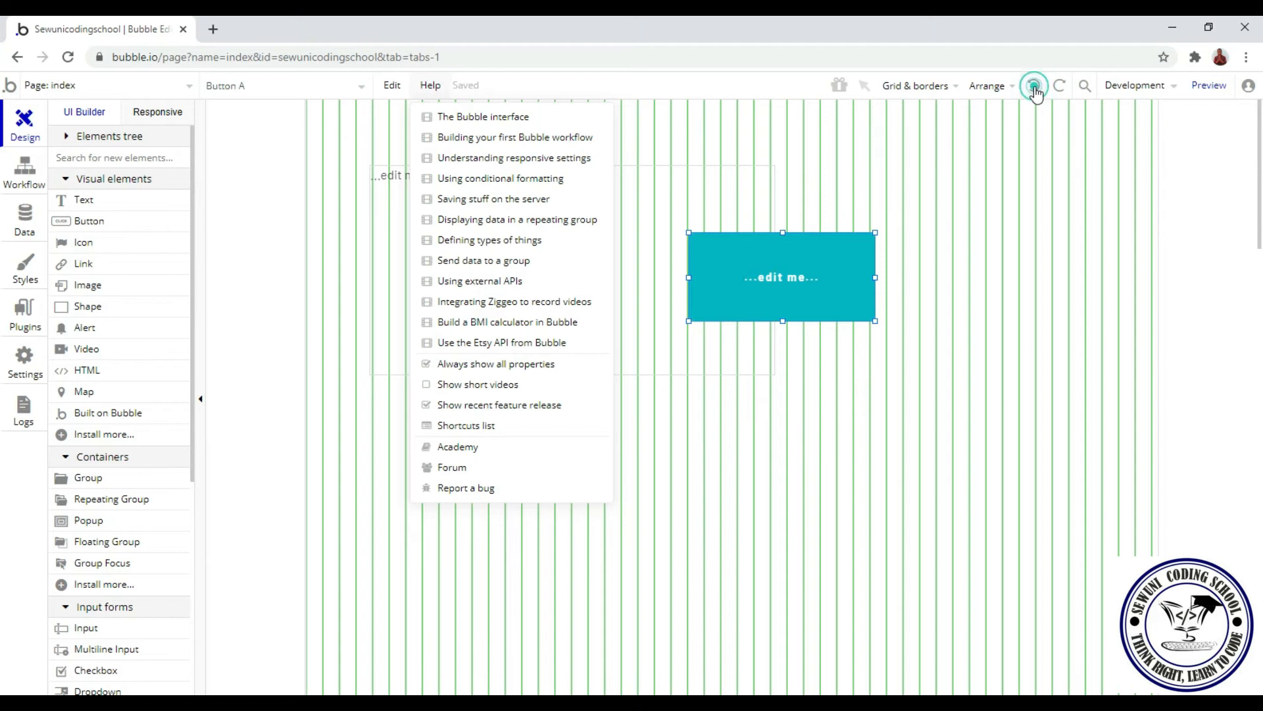
pyautogui.click(1035, 86)
pyautogui.click(1032, 88)
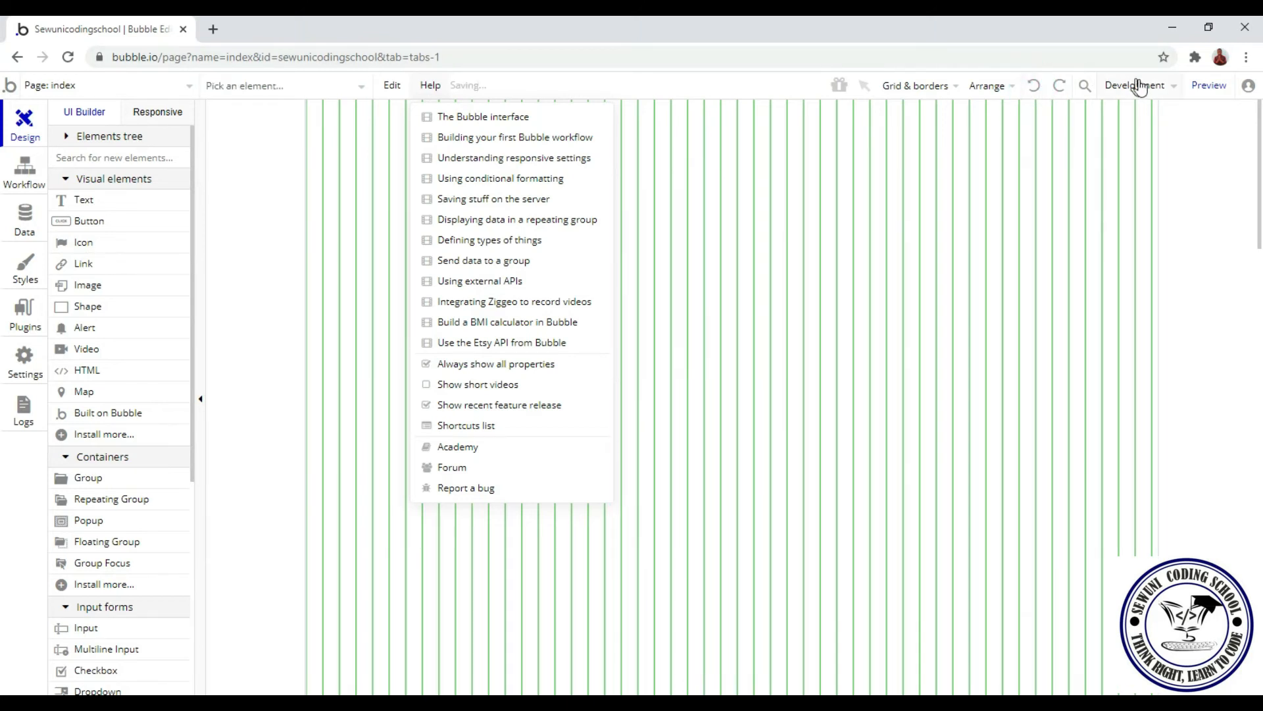
# Step: Redo the undone changes far enough to restore the text element without the button
pyautogui.click(1061, 90)
pyautogui.click(1060, 86)
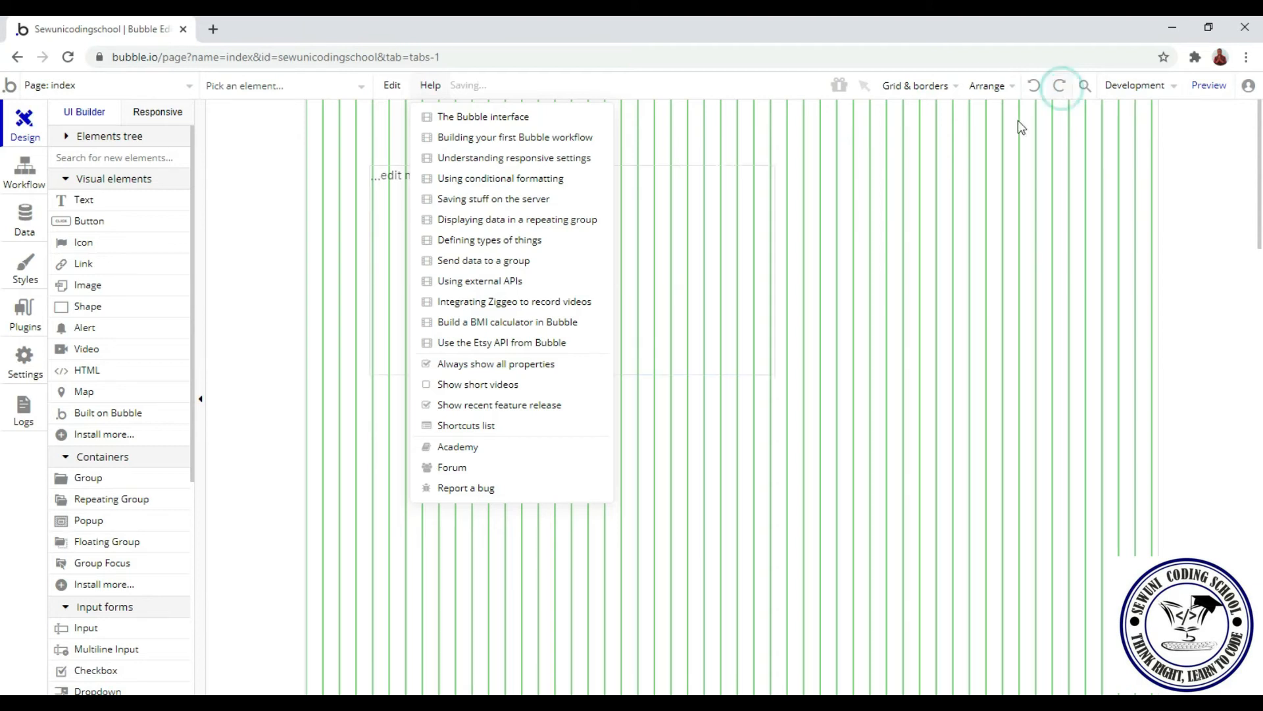
pyautogui.click(963, 262)
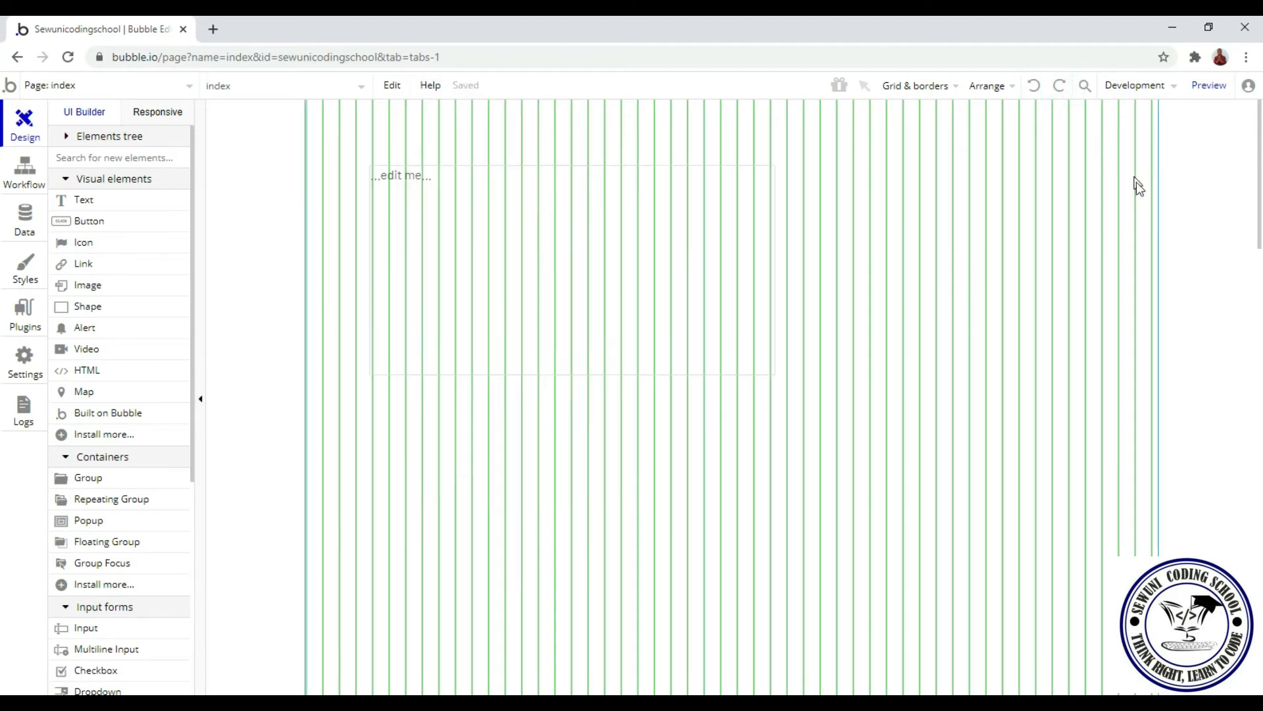
# Step: Open the App search tool, review its Search by options, and close it
pyautogui.click(1085, 88)
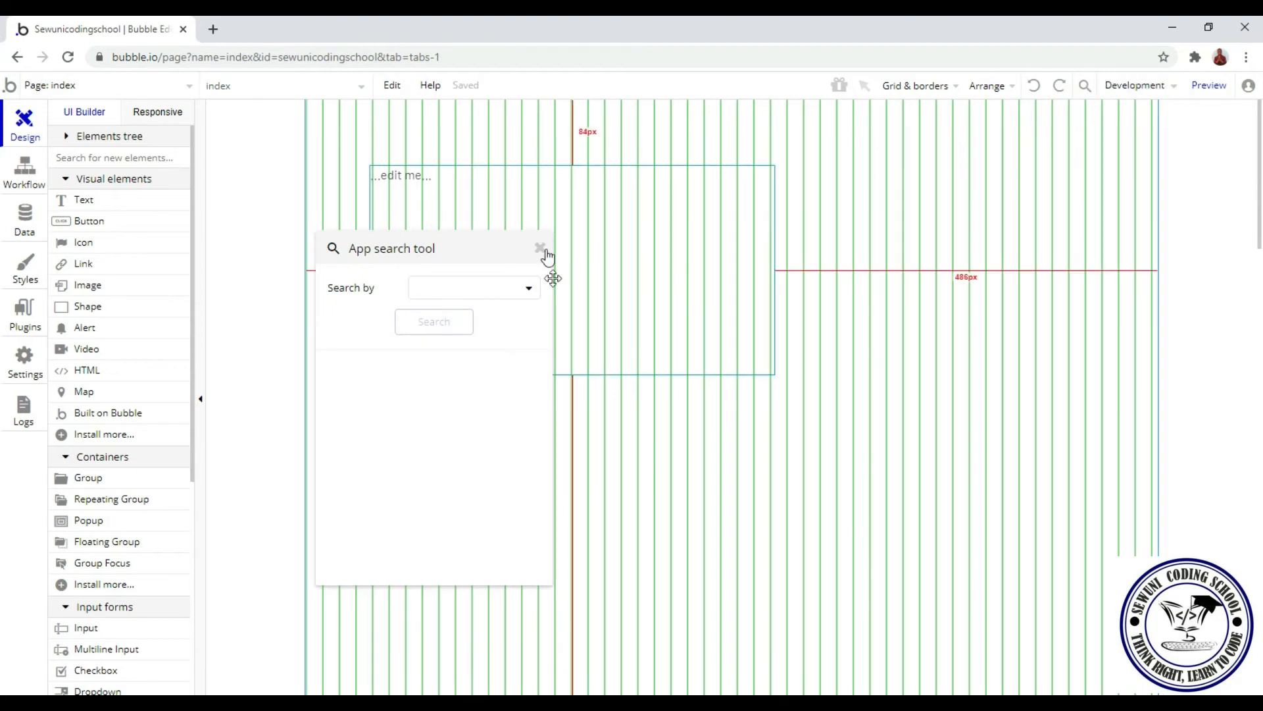
pyautogui.click(528, 290)
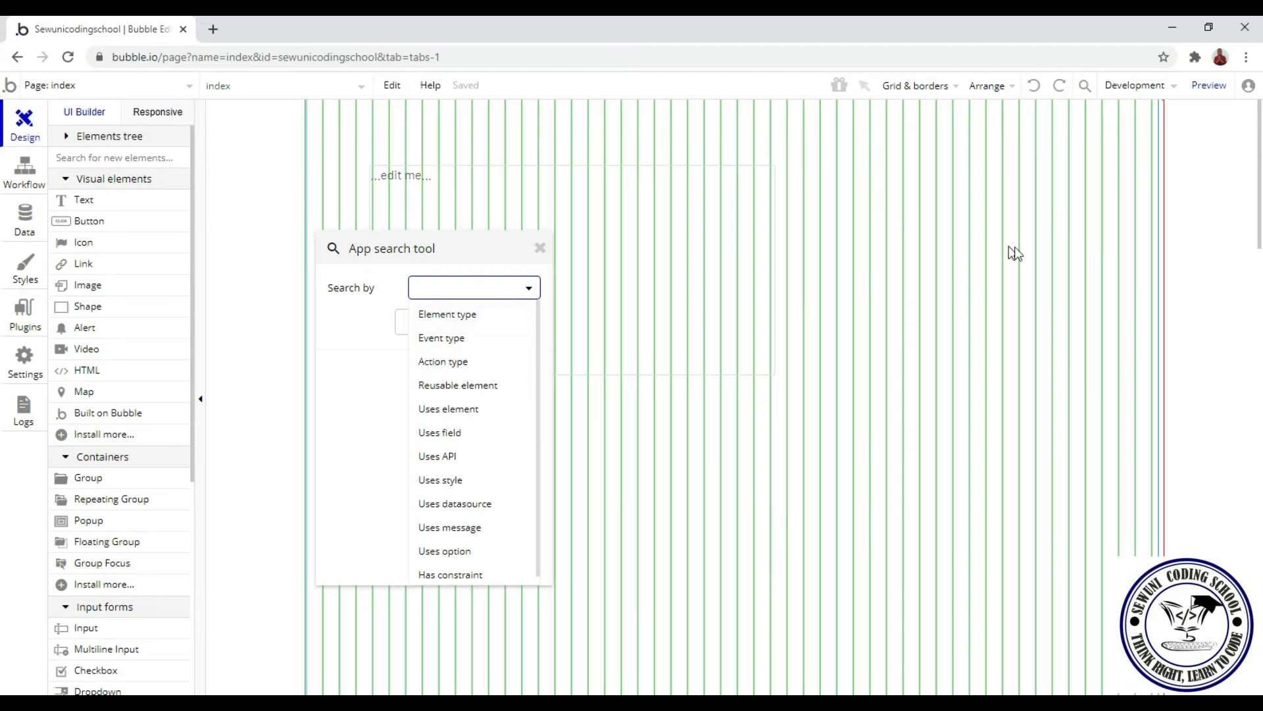
pyautogui.click(1029, 256)
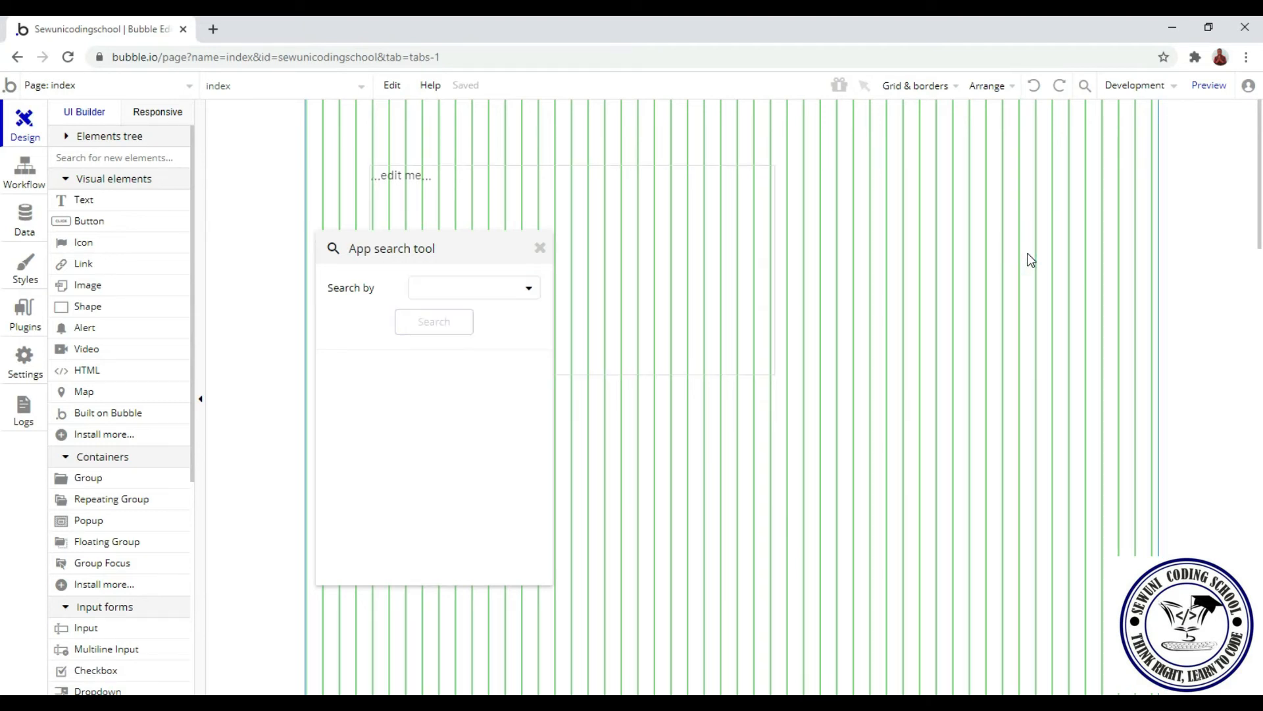
pyautogui.click(538, 250)
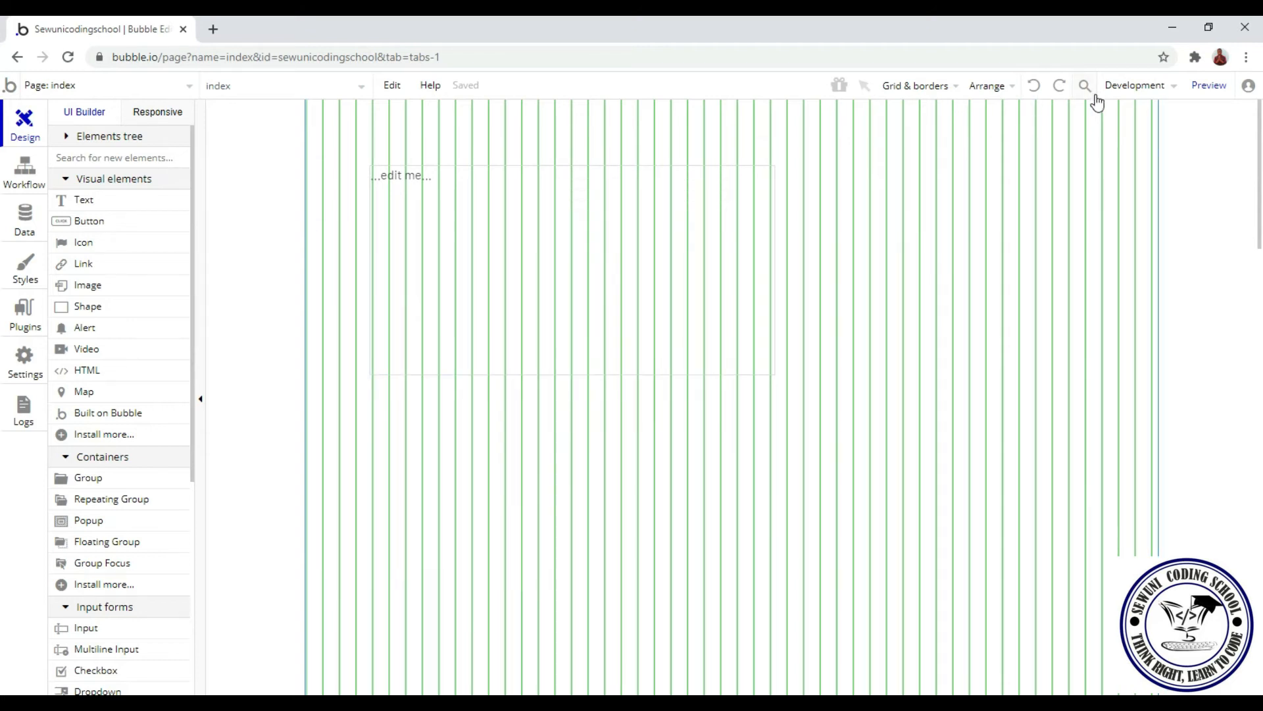
# Step: Review the Development version and deployment options along with the available preview modes
pyautogui.click(1140, 88)
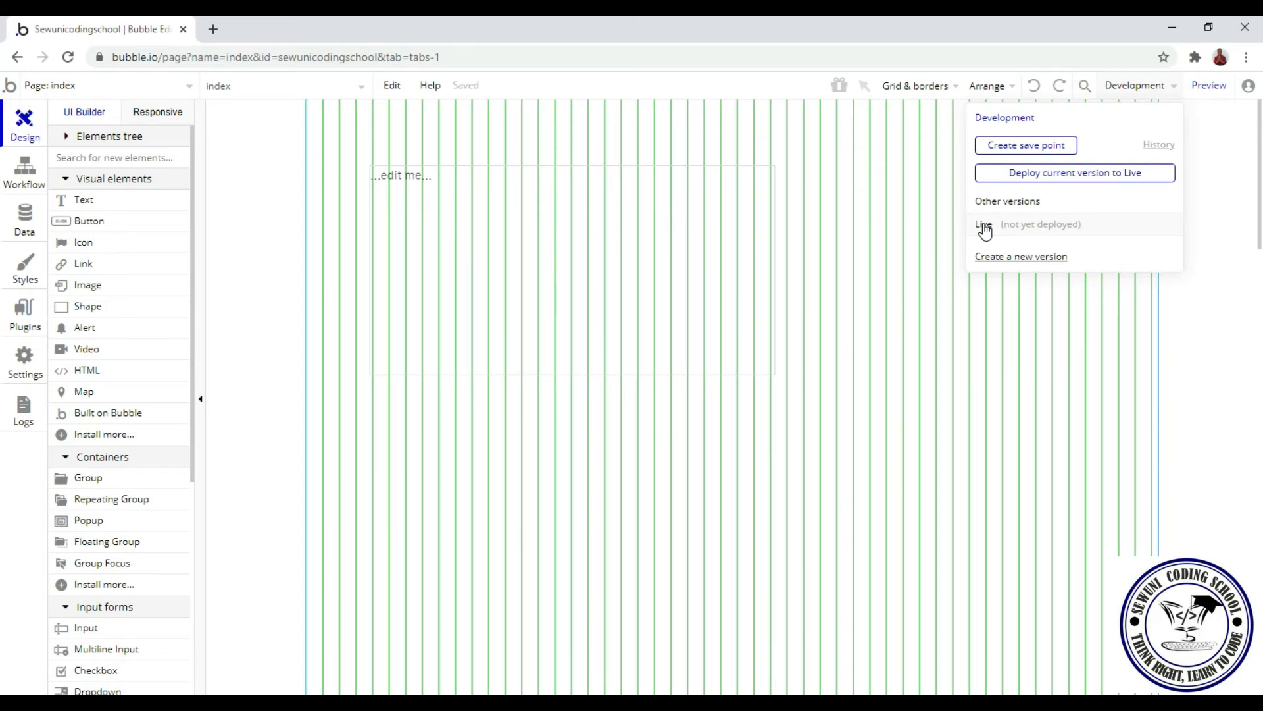
pyautogui.moveTo(1205, 91)
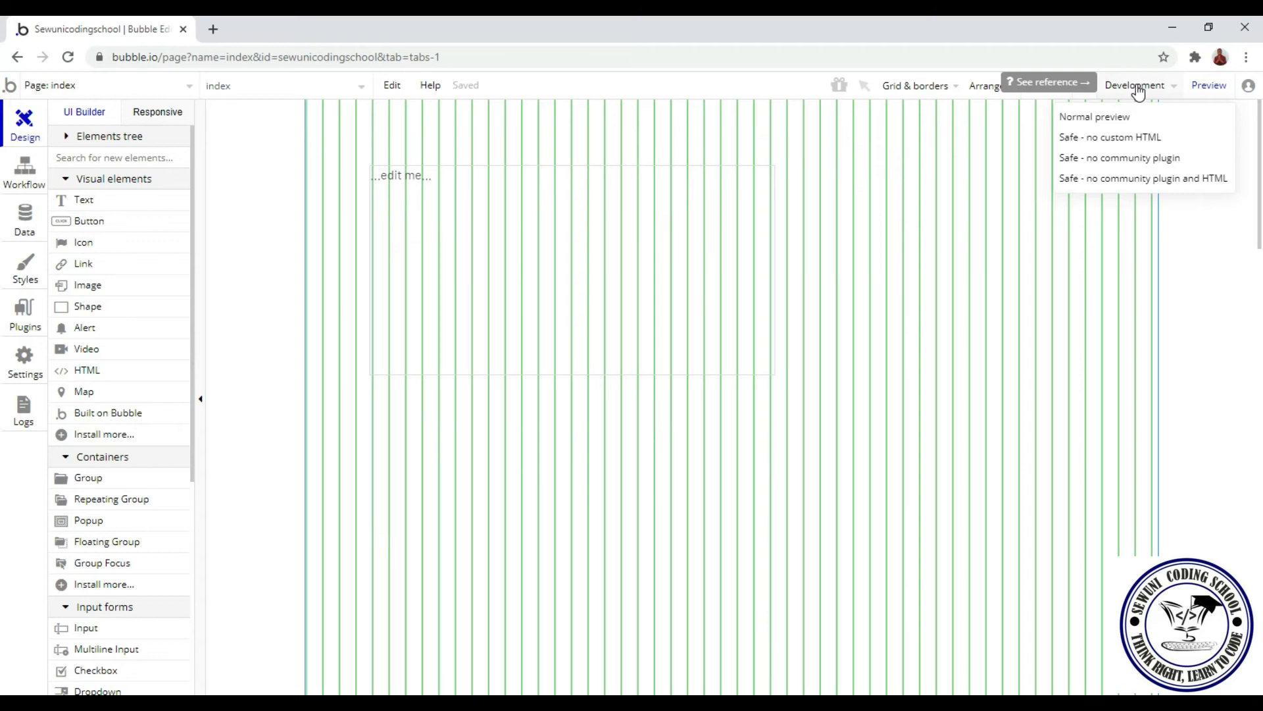
pyautogui.click(1174, 92)
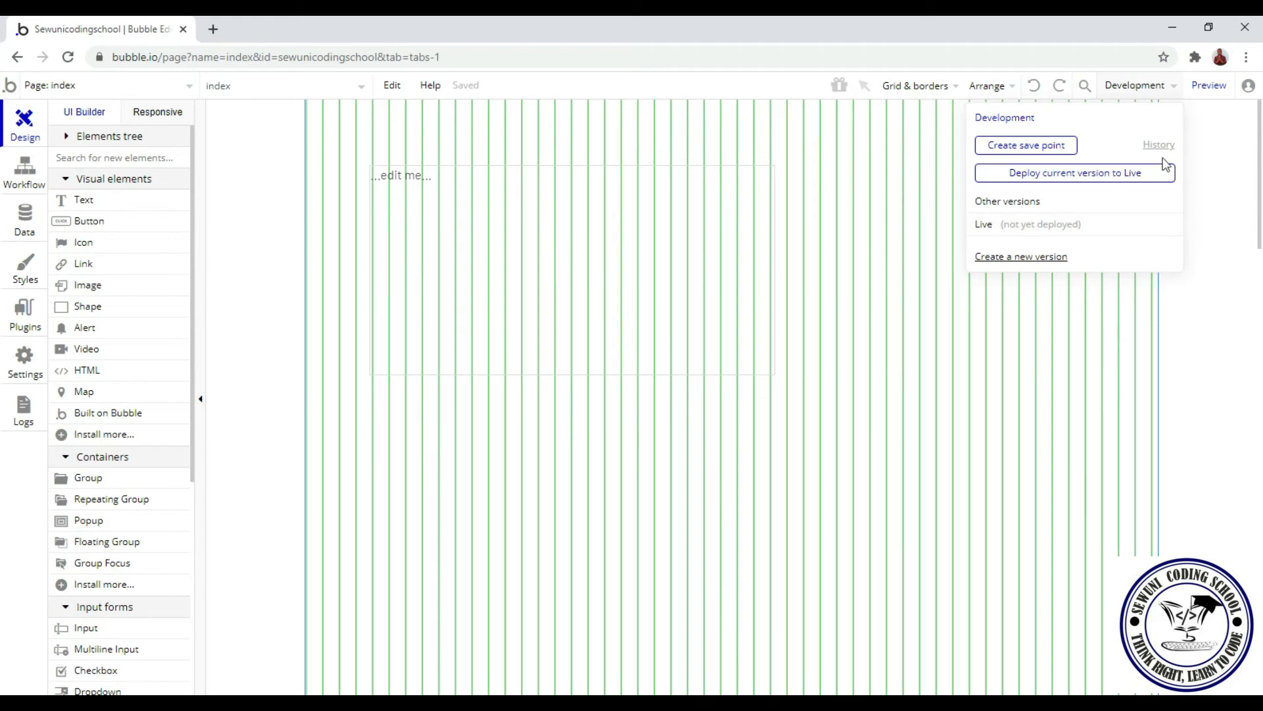
pyautogui.moveTo(1204, 90)
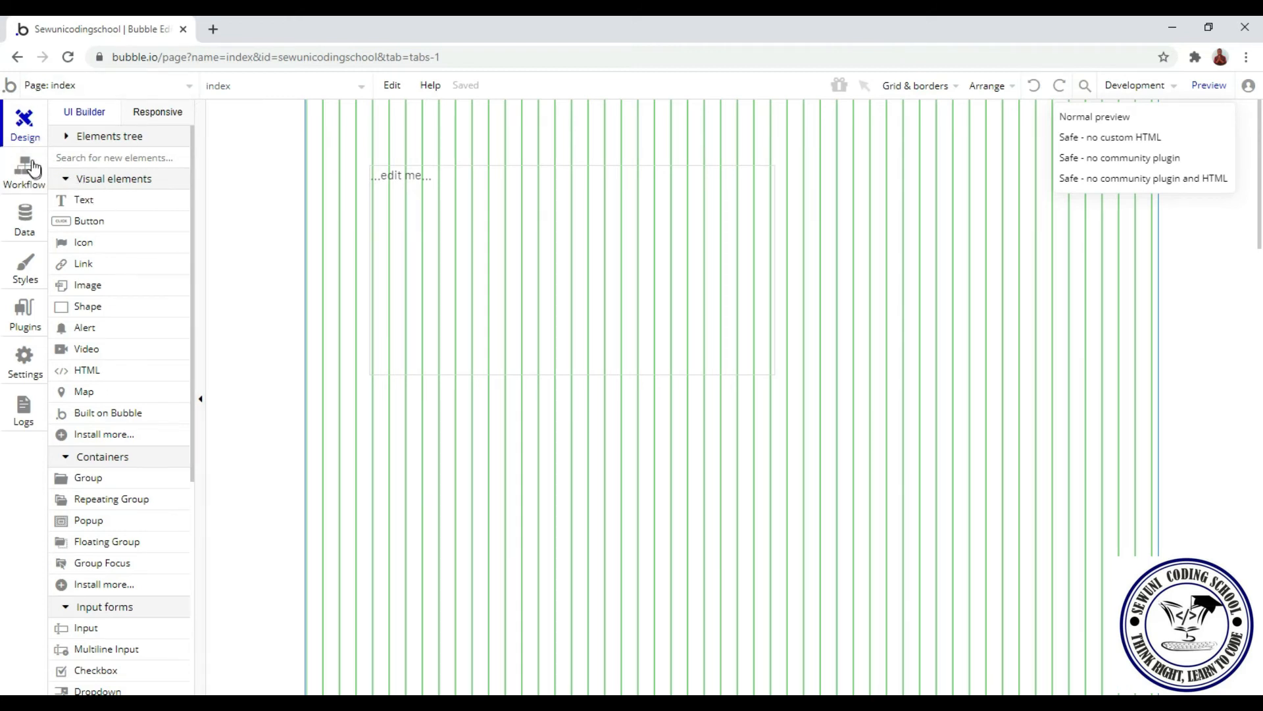
# Step: Look at the Workflow and Data sections and return to the Design section
pyautogui.click(29, 130)
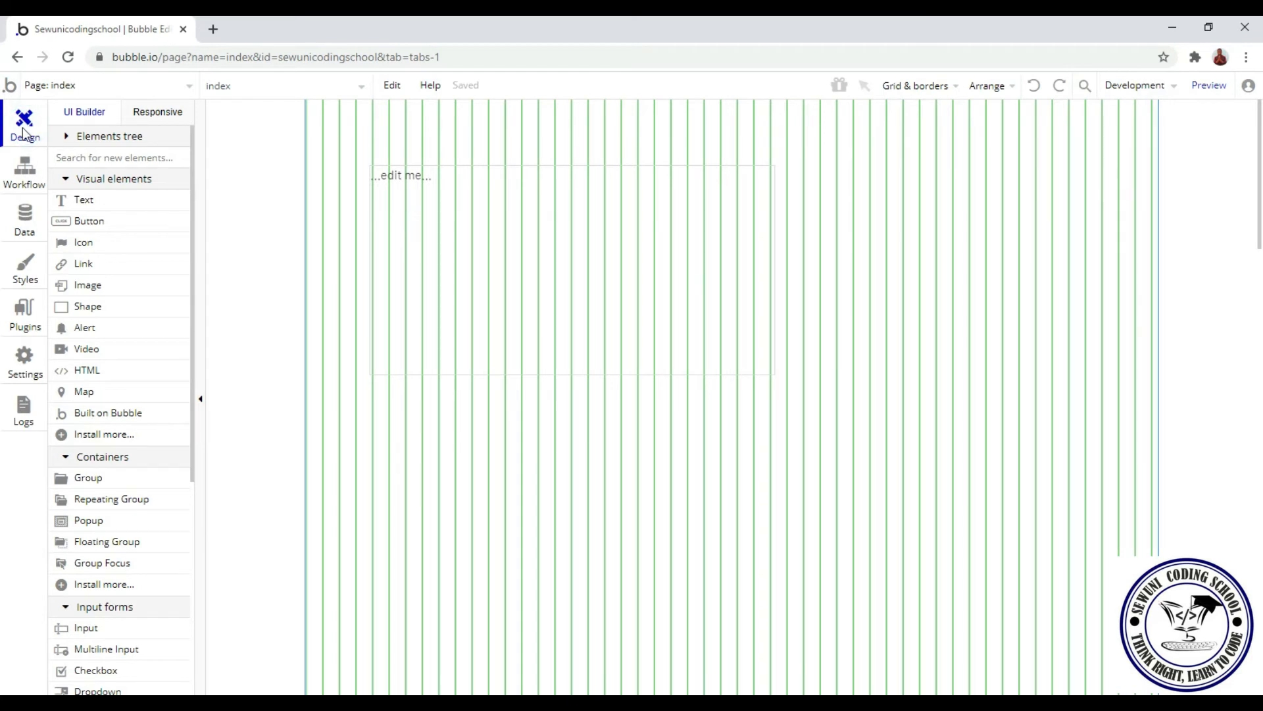
pyautogui.click(24, 172)
pyautogui.click(26, 216)
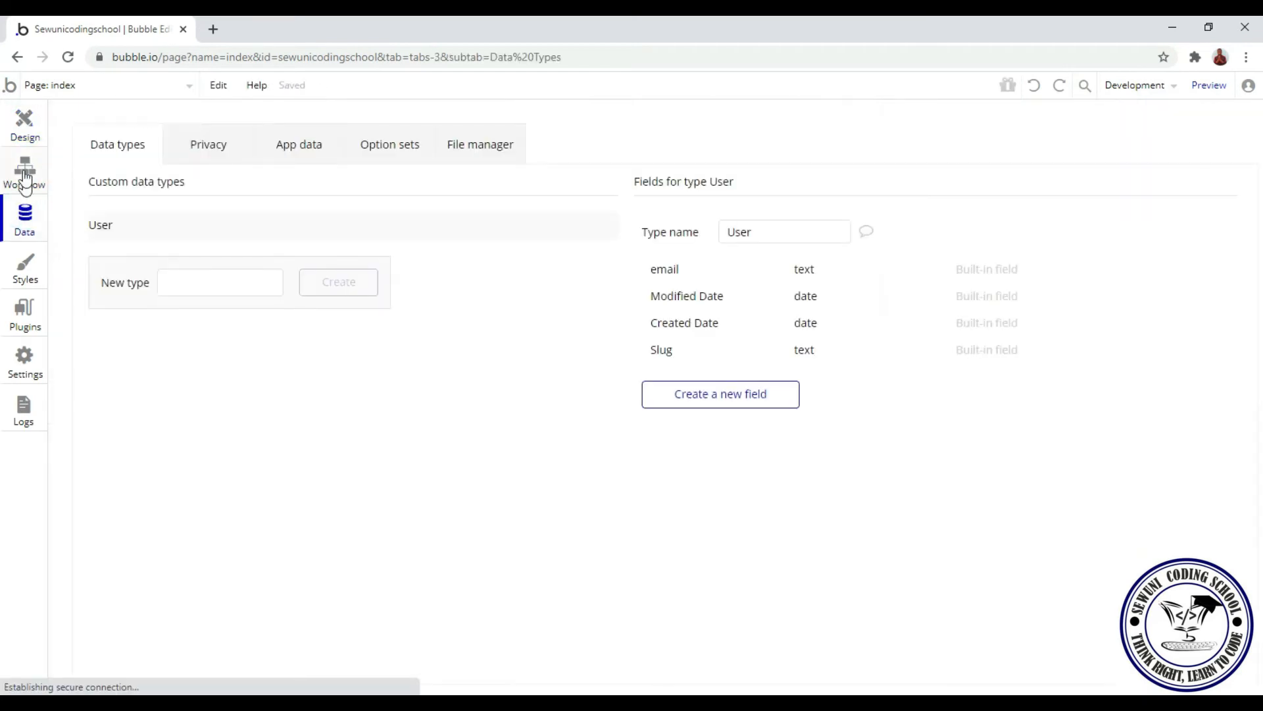
pyautogui.click(26, 135)
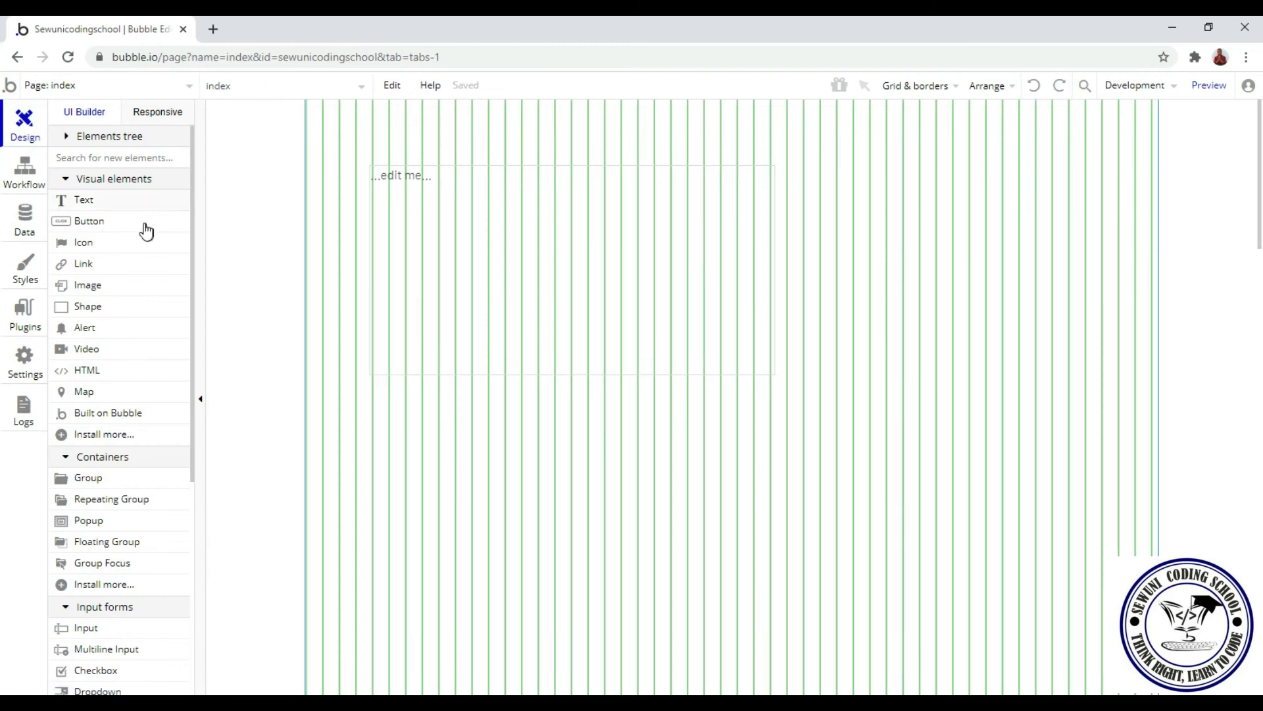
# Step: Browse the element palette from the visual elements through containers, input forms and reusable elements to the element templates
pyautogui.moveTo(195, 149); pyautogui.dragTo(191, 285)
pyautogui.scroll(4, 170, 235)
pyautogui.moveTo(104, 379)
pyautogui.moveTo(192, 470); pyautogui.dragTo(192, 583)
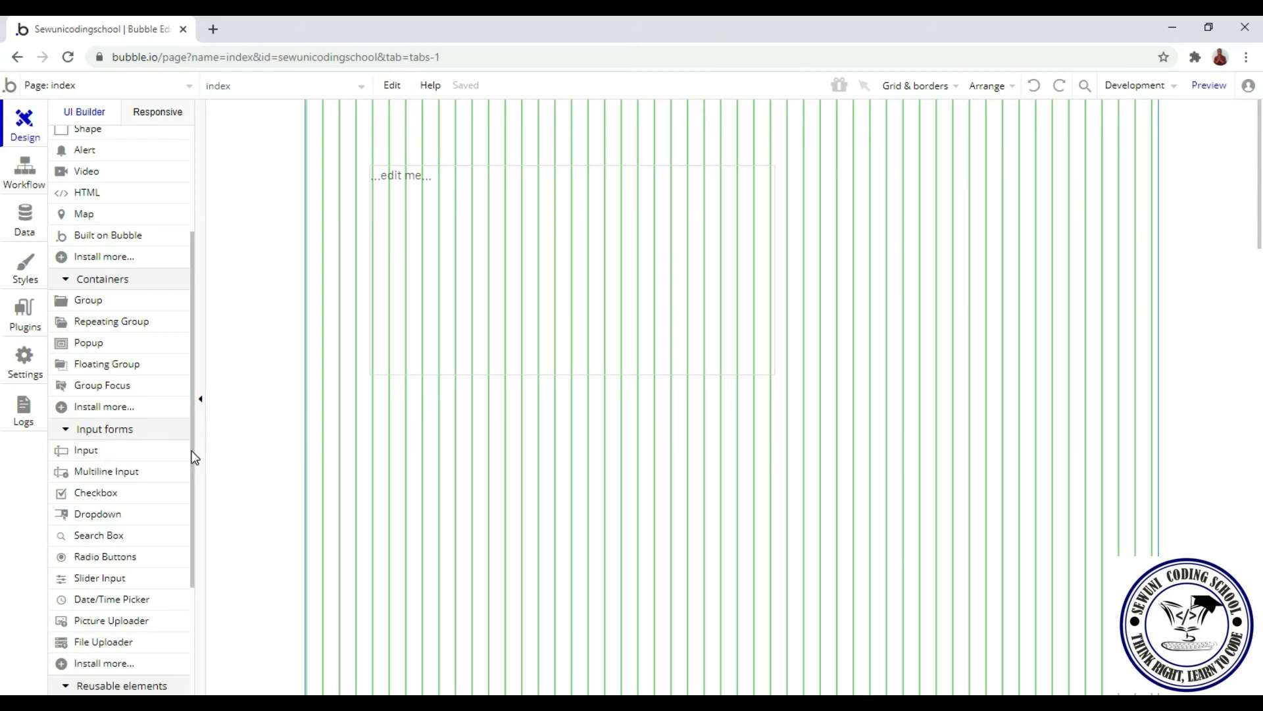
pyautogui.moveTo(192, 453); pyautogui.dragTo(187, 606)
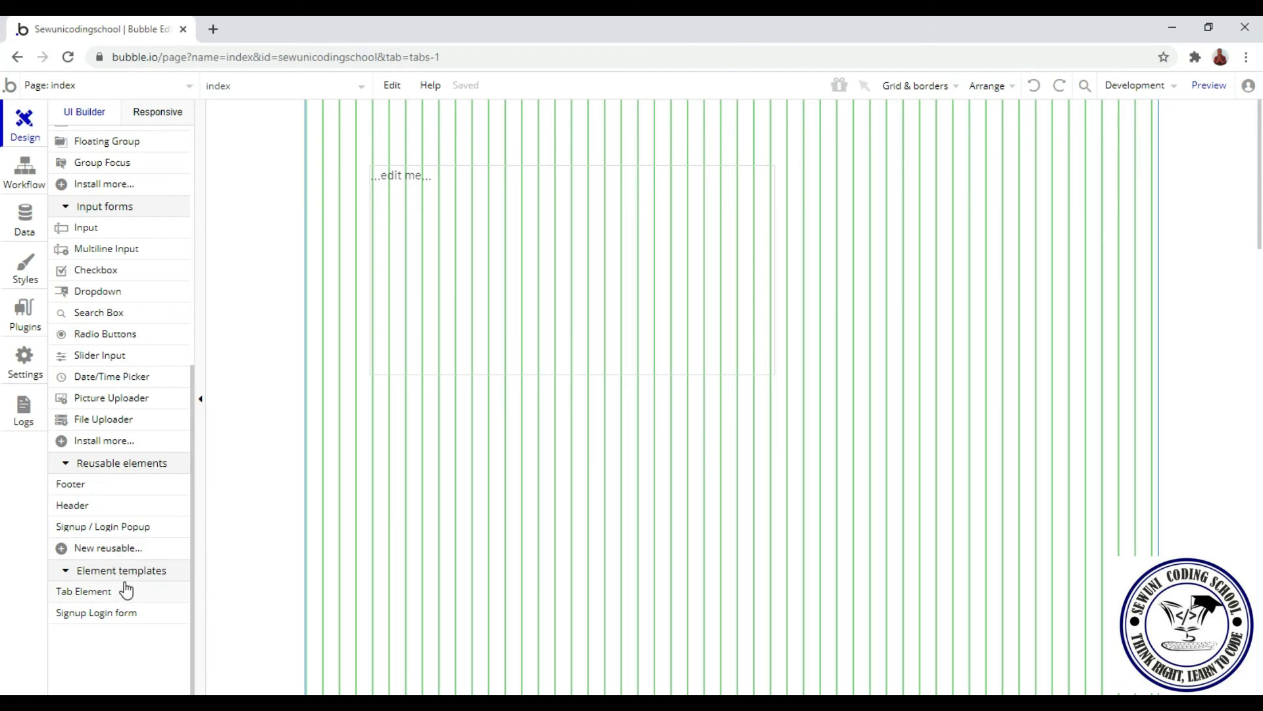
# Step: Review the list of pages and reusable elements, and look at the Workflow section
pyautogui.moveTo(117, 591)
pyautogui.moveTo(191, 544); pyautogui.dragTo(189, 206)
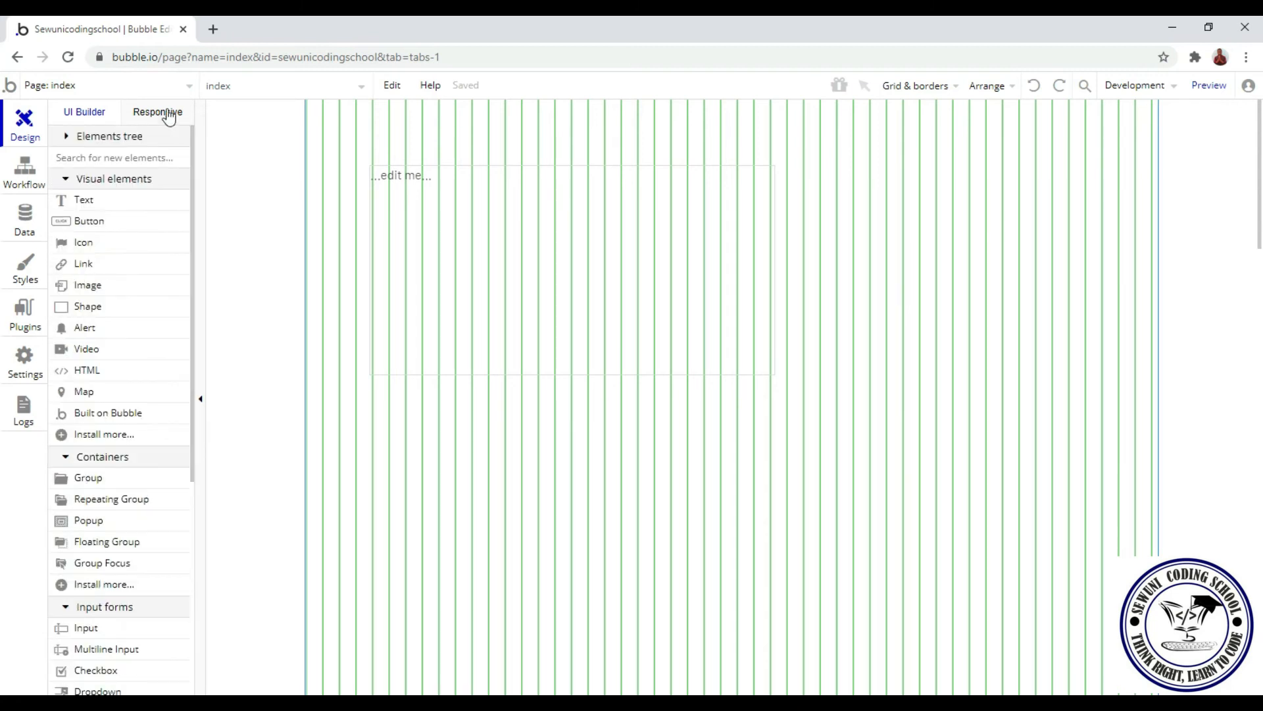
pyautogui.click(191, 89)
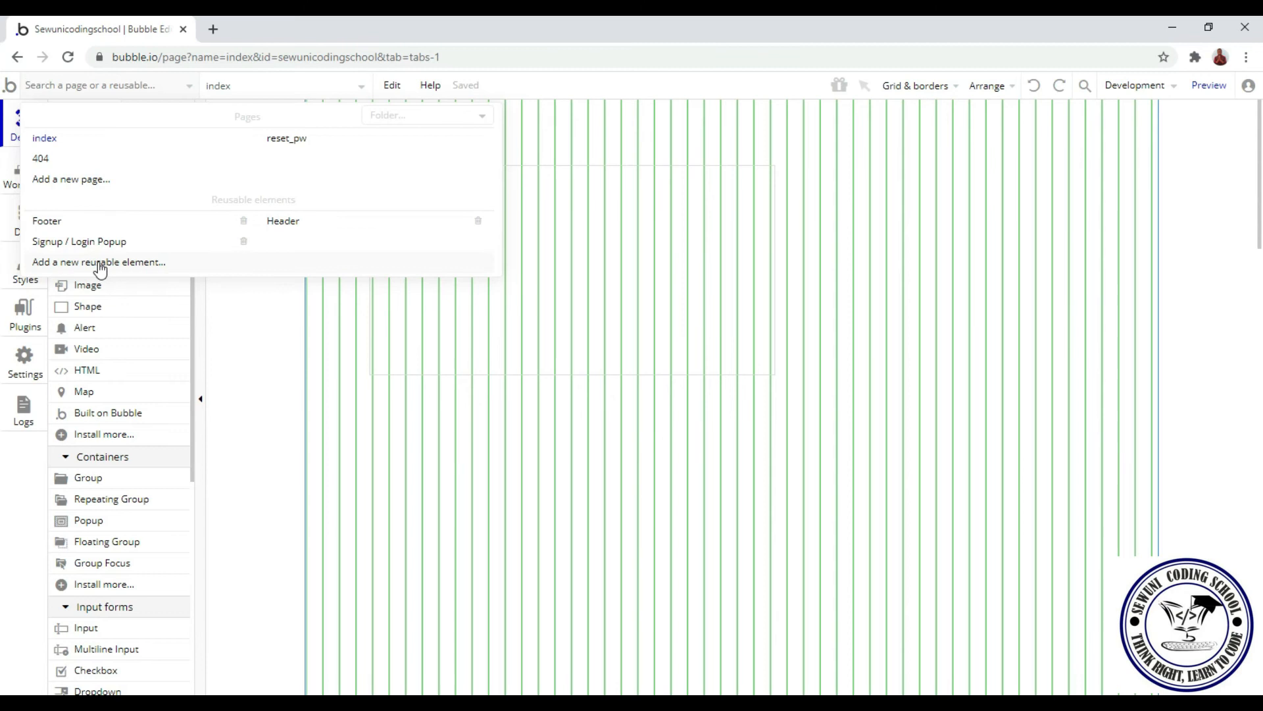
pyautogui.click(396, 371)
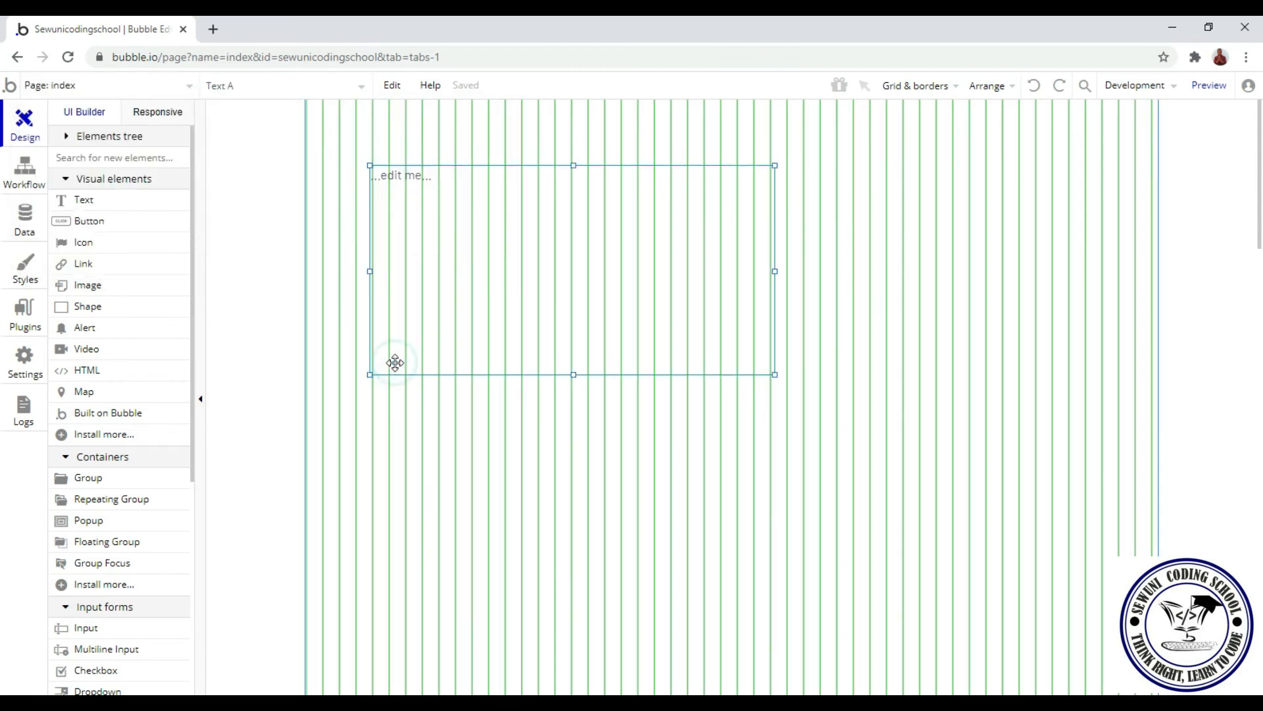
pyautogui.click(24, 189)
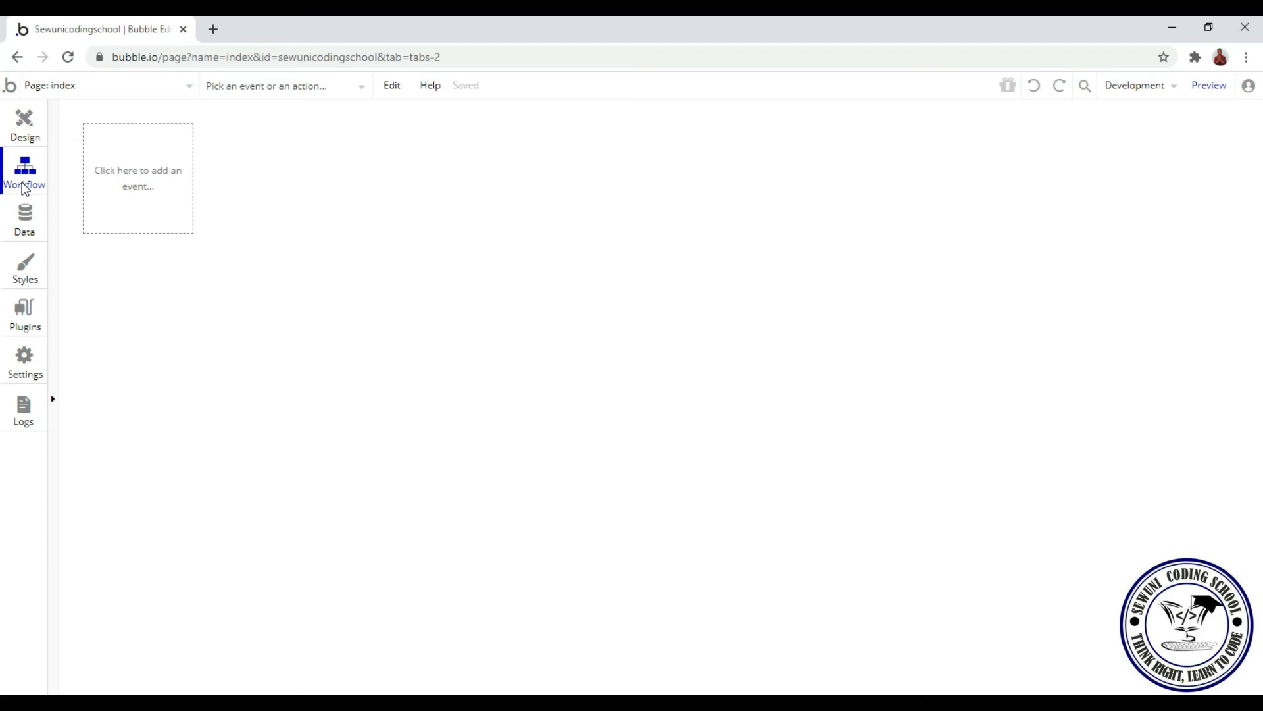
# Step: Draw a button about 391 by 49 px below the text element on the index page and close its properties
pyautogui.click(29, 121)
pyautogui.click(408, 352)
pyautogui.click(105, 220)
pyautogui.moveTo(414, 448)
pyautogui.mouseDown()
pyautogui.moveTo(589, 527)
pyautogui.moveTo(708, 465)
pyautogui.moveTo(721, 478)
pyautogui.mouseUp()
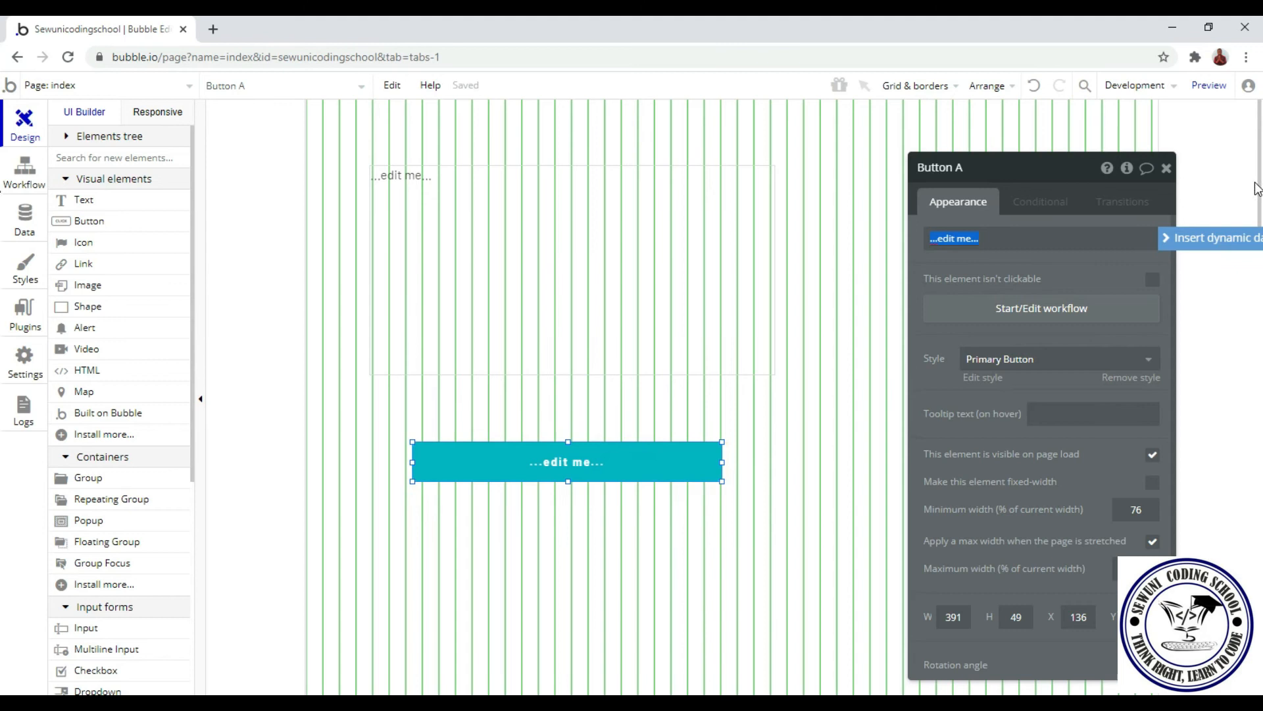
pyautogui.click(1166, 168)
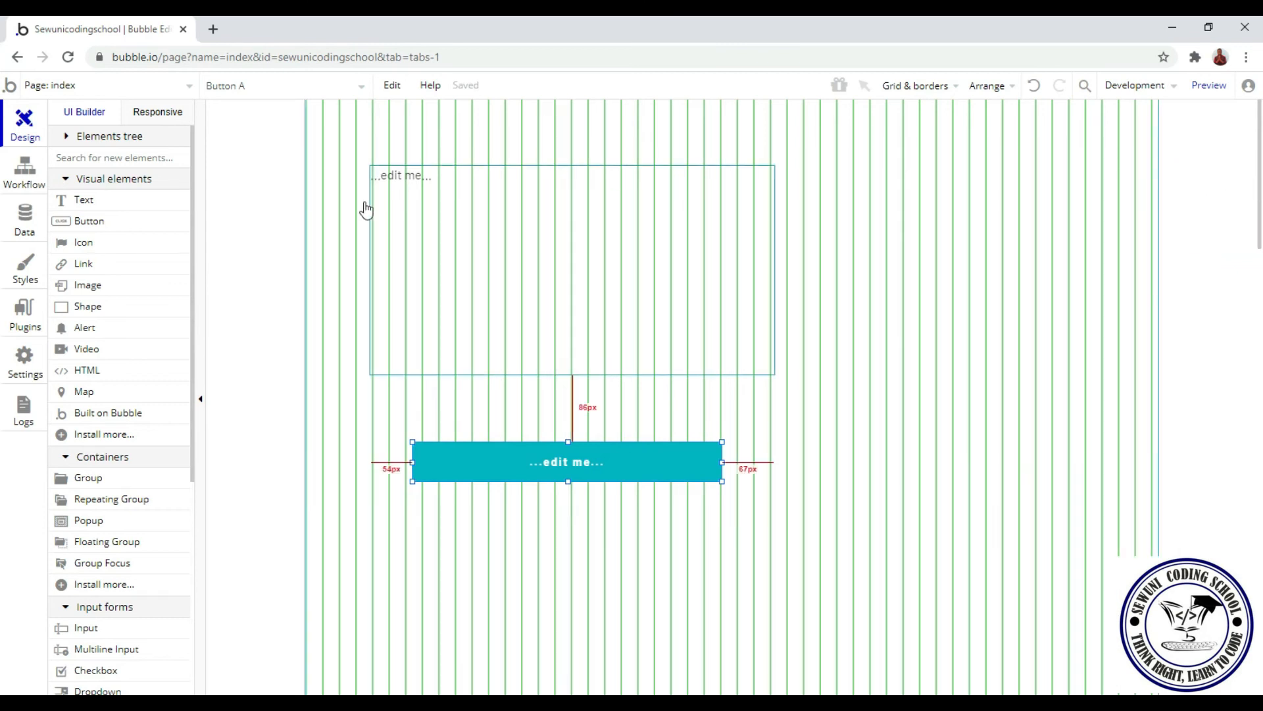
# Step: Compare the empty event area in the Workflow section with the button and text element on the page design
pyautogui.click(33, 170)
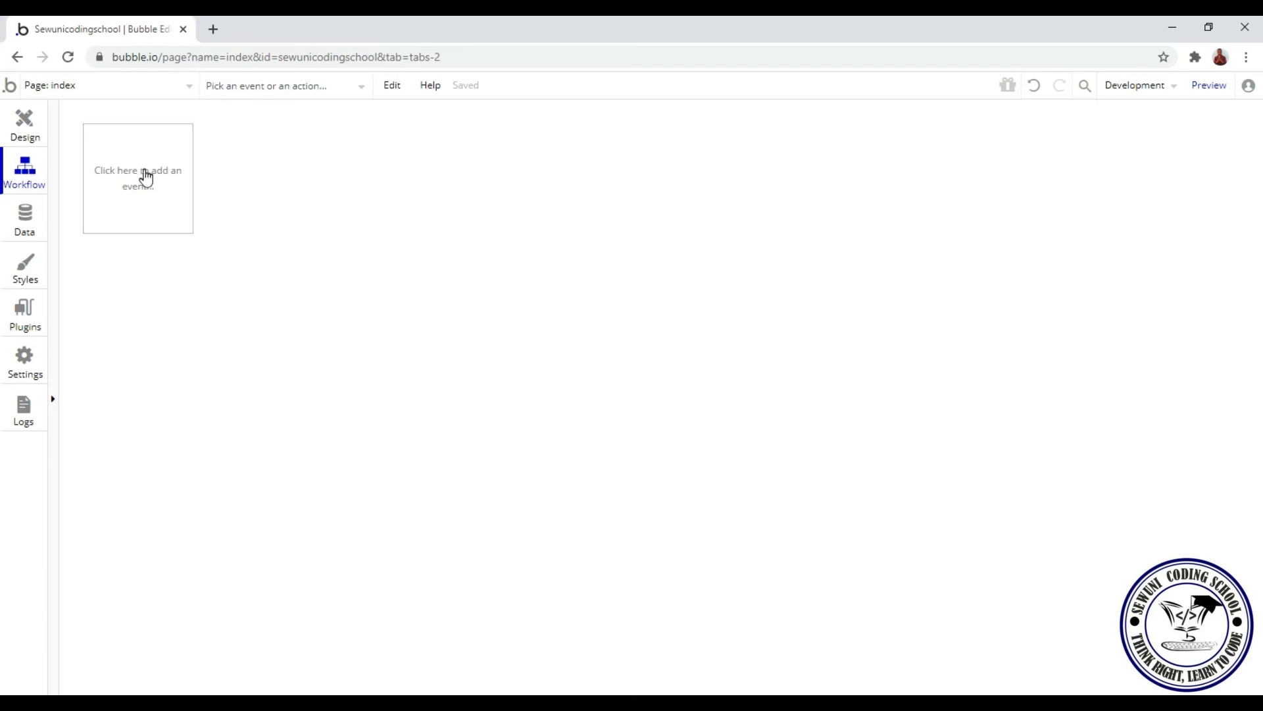
pyautogui.click(24, 125)
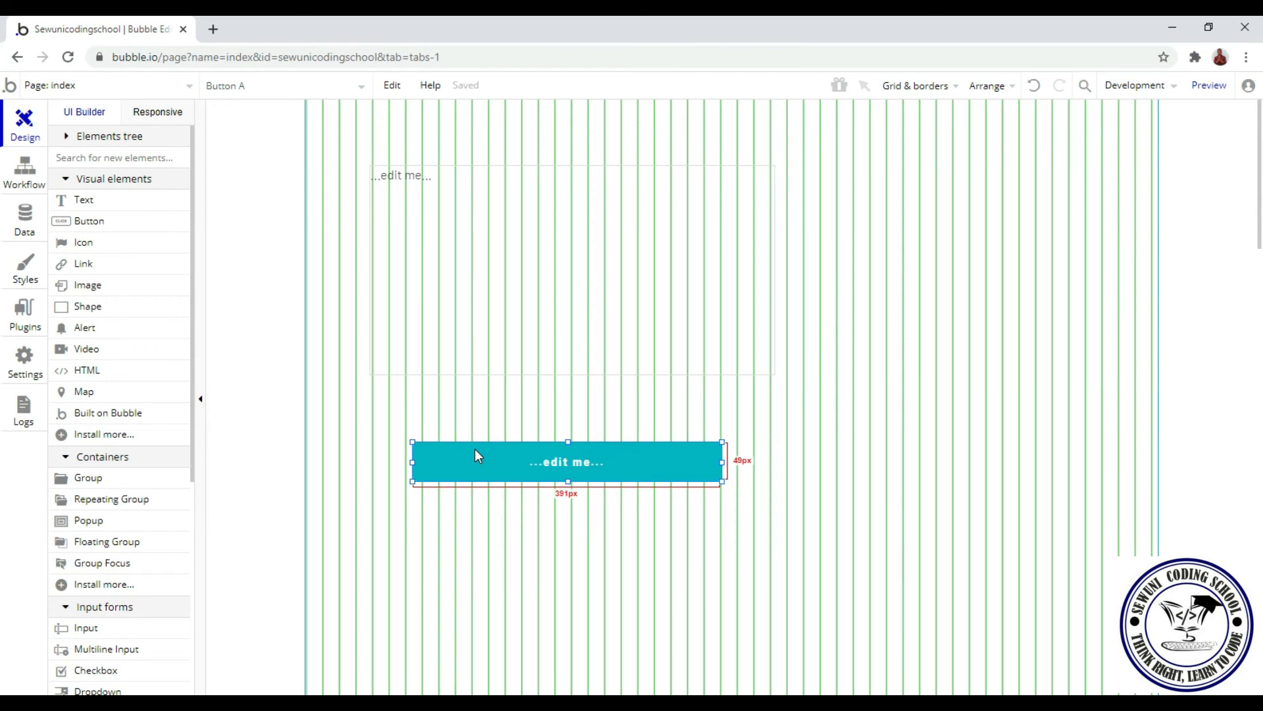
pyautogui.moveTo(475, 448); pyautogui.dragTo(418, 452)
pyautogui.click(485, 341)
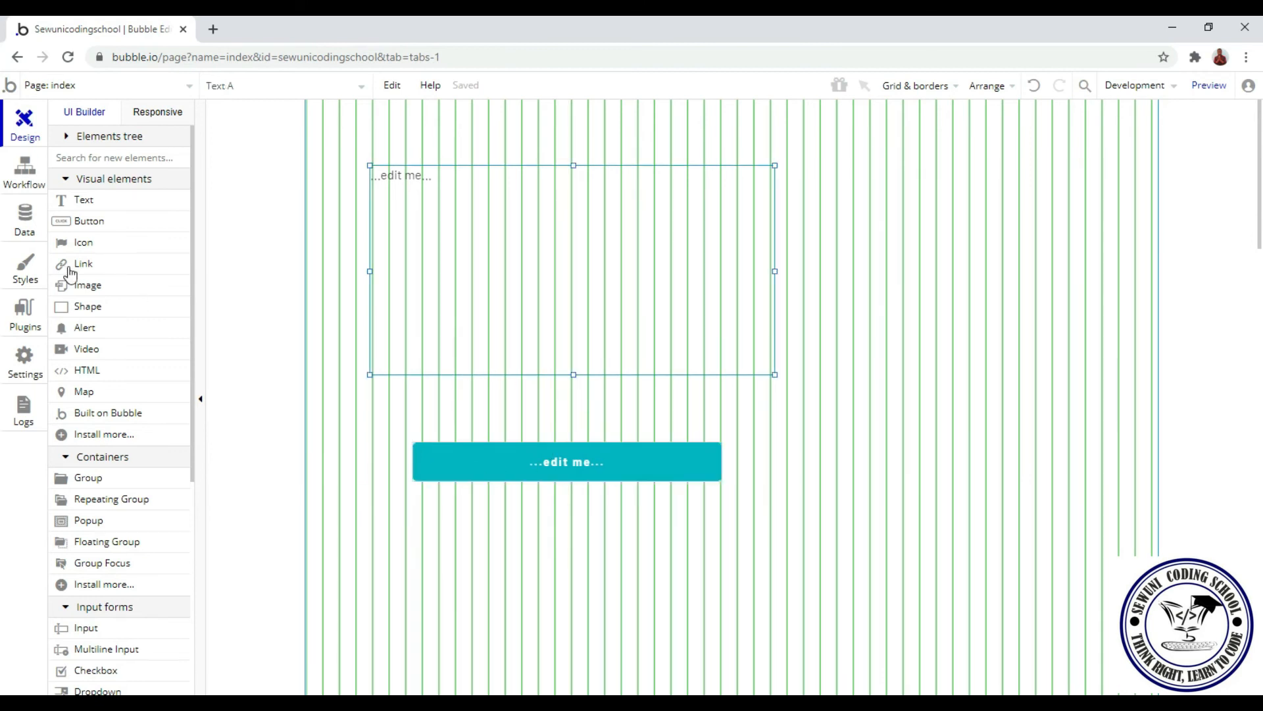
pyautogui.click(23, 173)
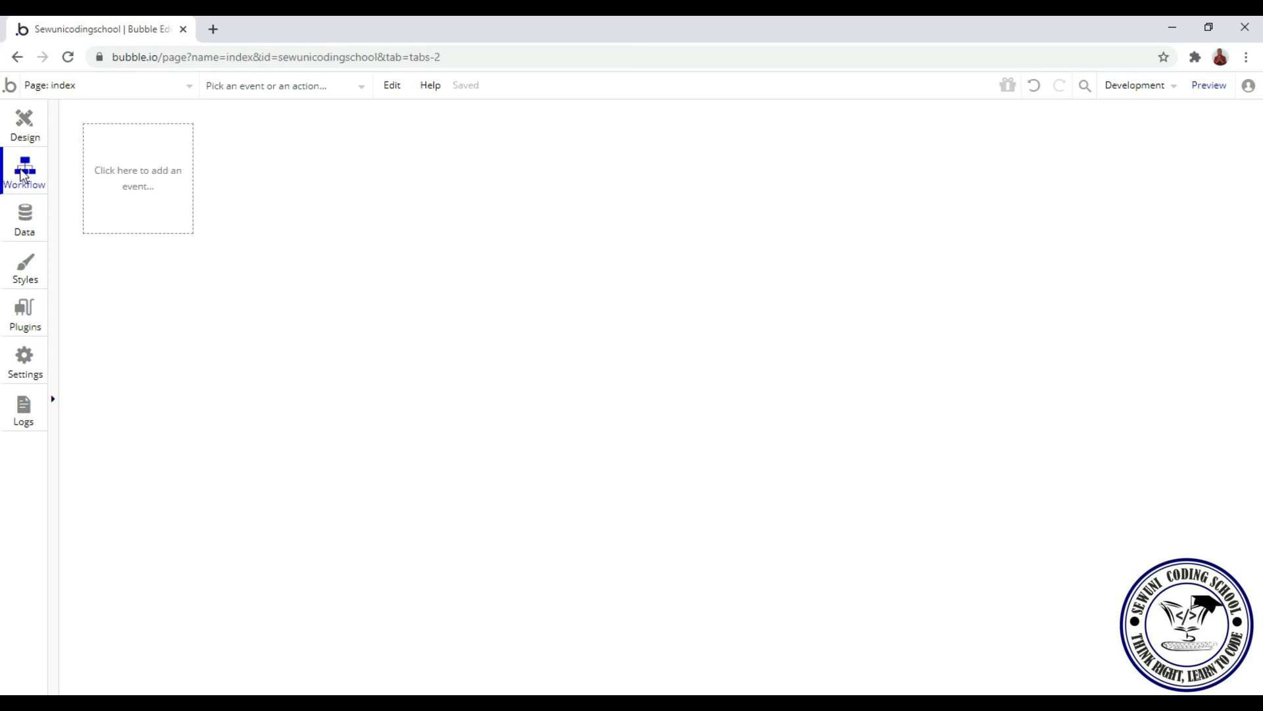
# Step: Create a custom data type named customer and delete it again
pyautogui.click(26, 220)
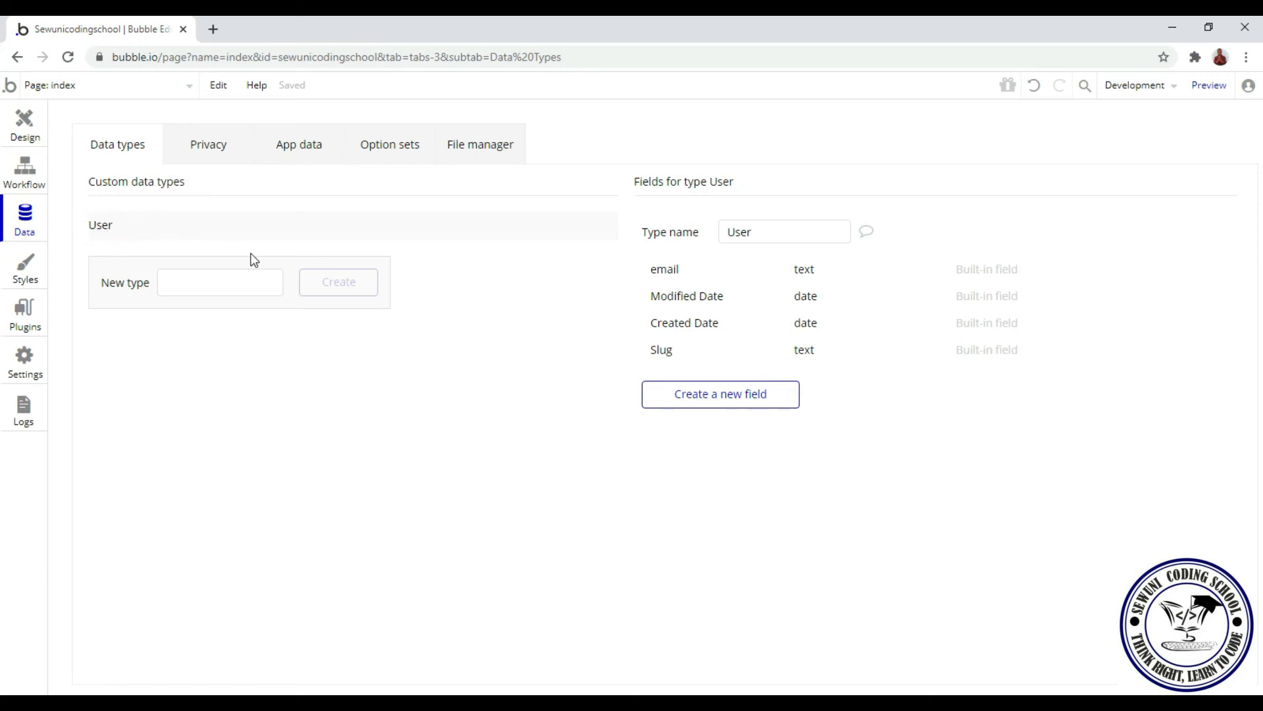
pyautogui.click(241, 283)
pyautogui.write('c')
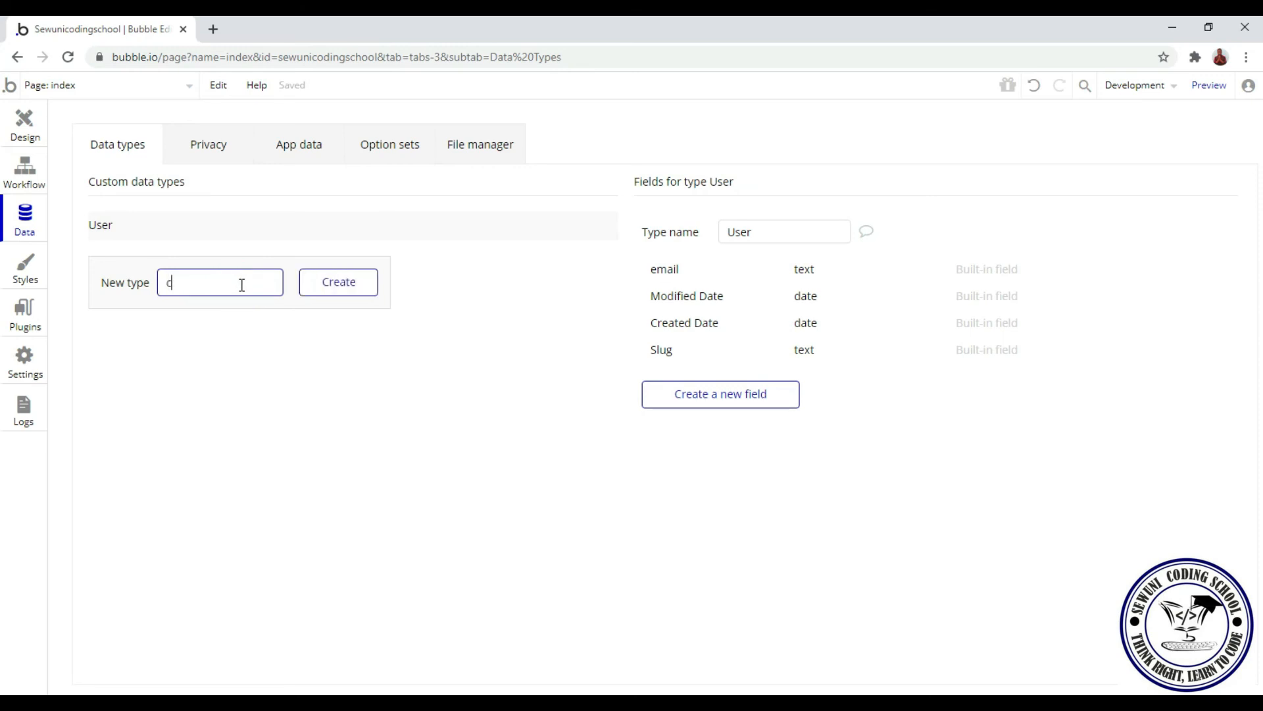
pyautogui.write('ustomer')
pyautogui.click(345, 286)
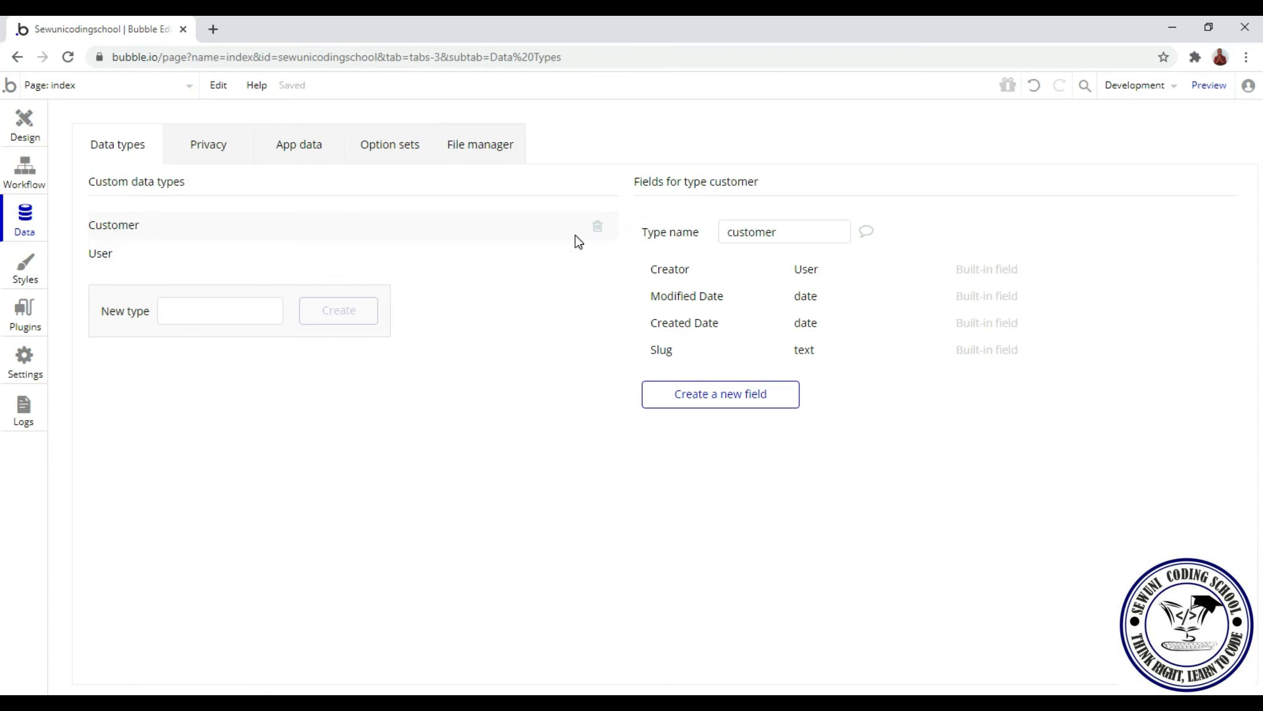
pyautogui.click(599, 229)
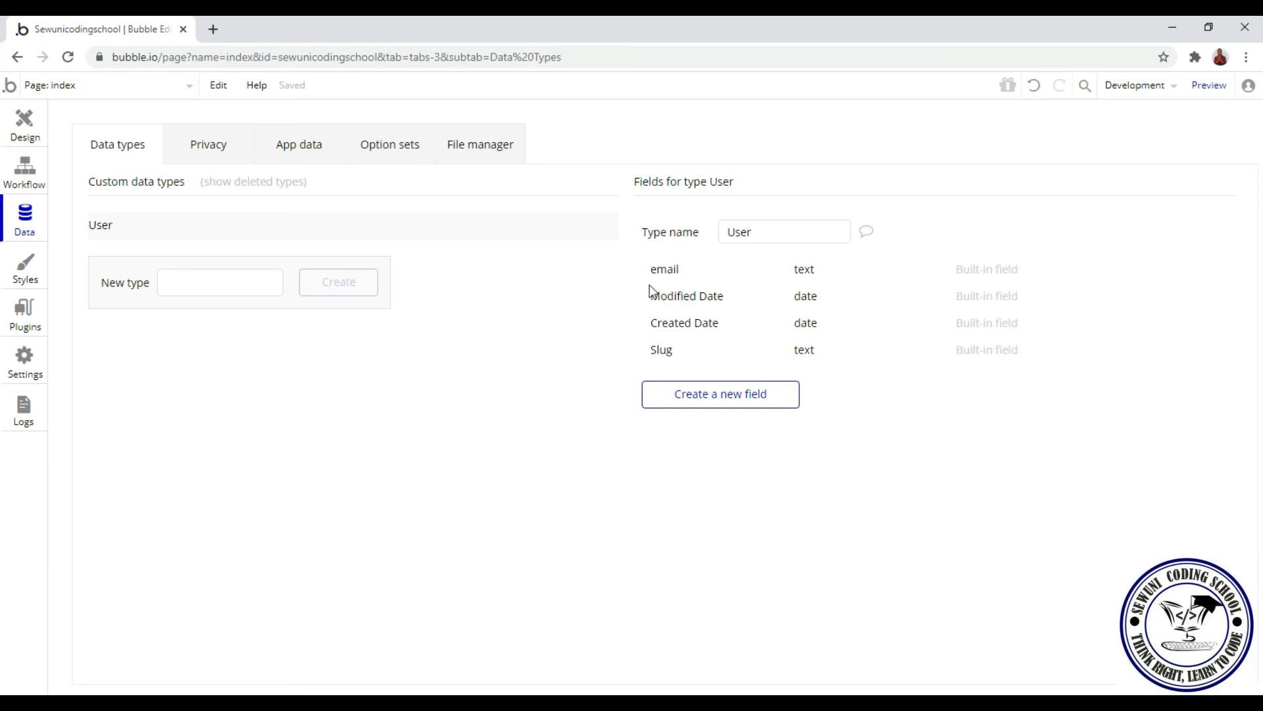
# Step: Create a new field called name with the field type text on the User data type
pyautogui.click(712, 399)
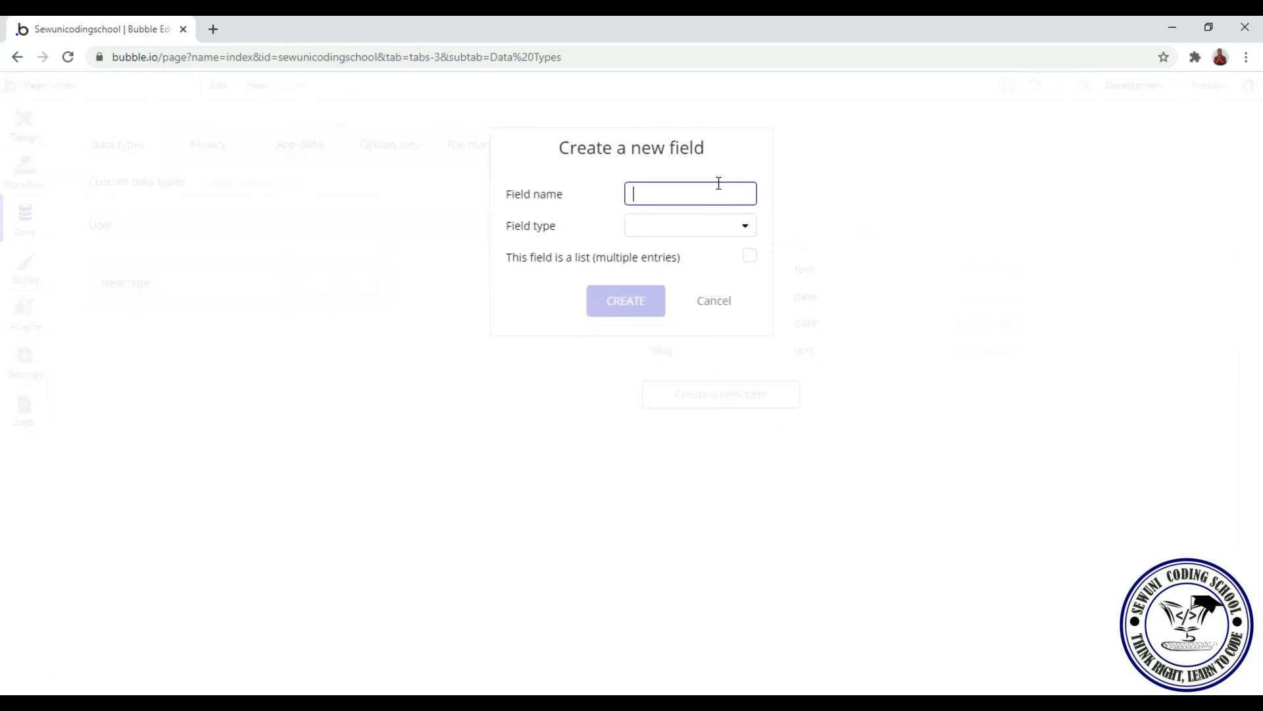
pyautogui.click(692, 195)
pyautogui.write('name')
pyautogui.click(748, 230)
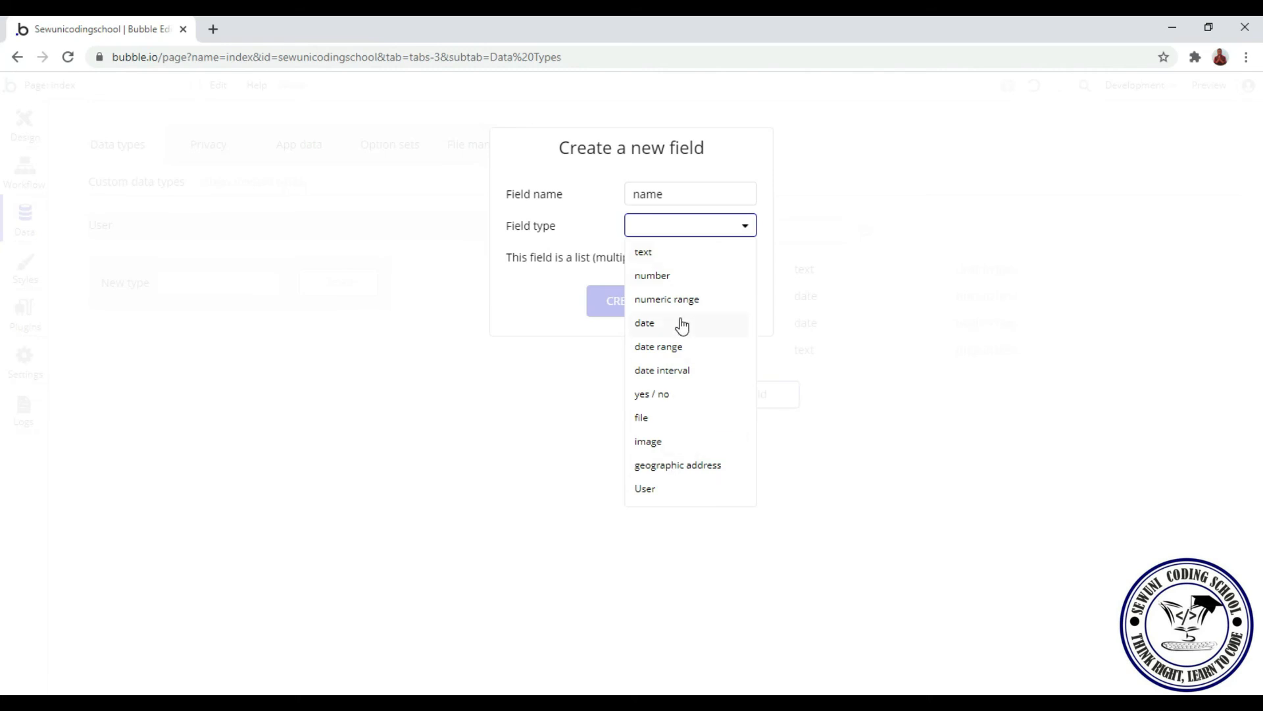
pyautogui.click(682, 255)
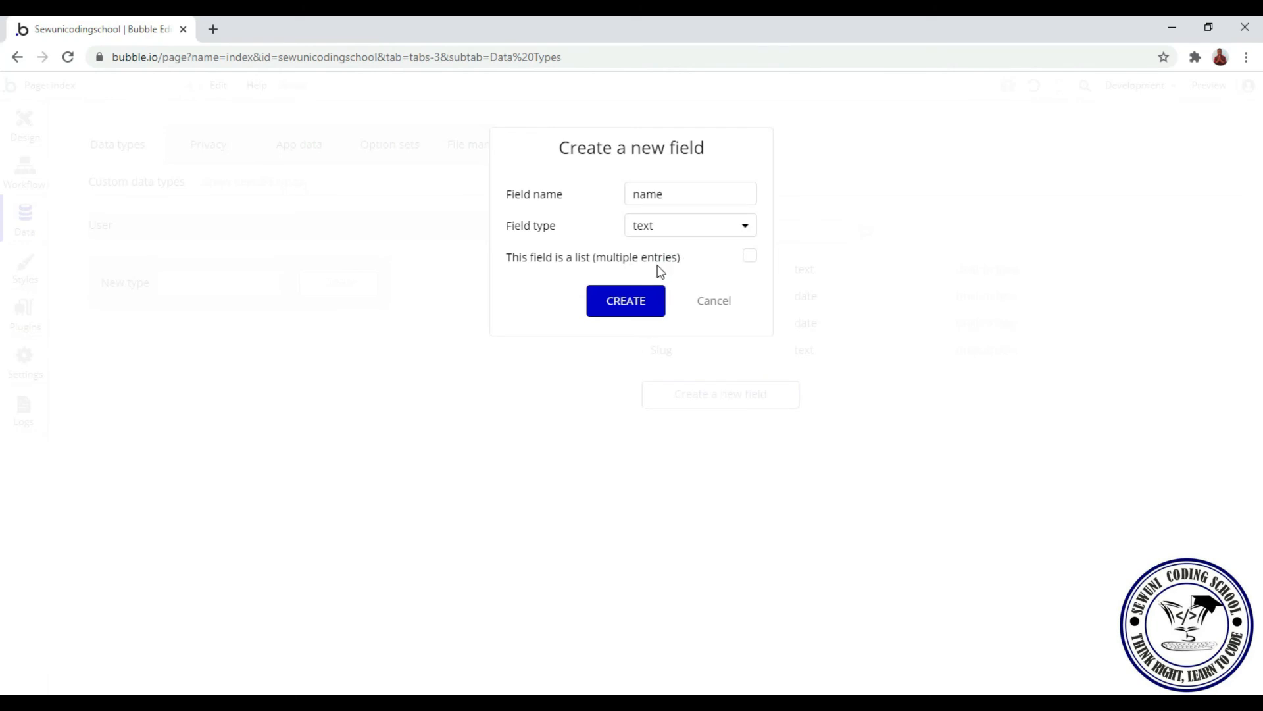
pyautogui.click(635, 299)
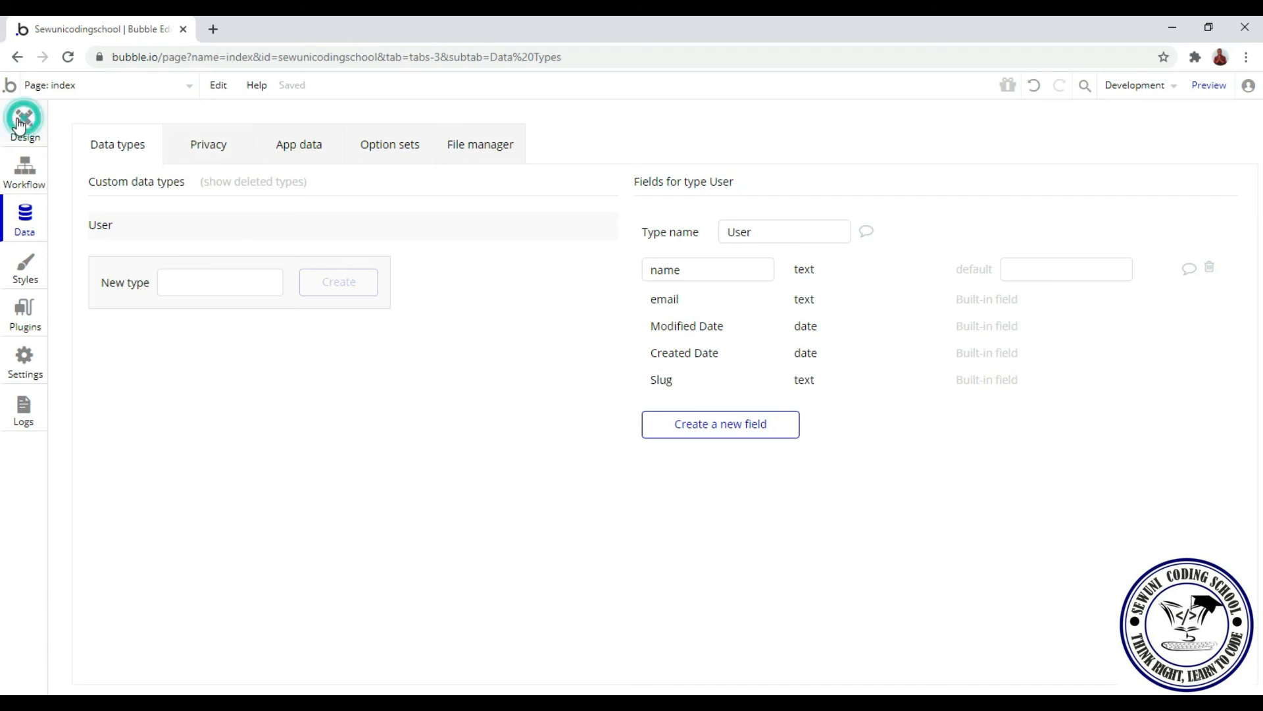
# Step: Delete the button and the text element from the index page design
pyautogui.click(21, 123)
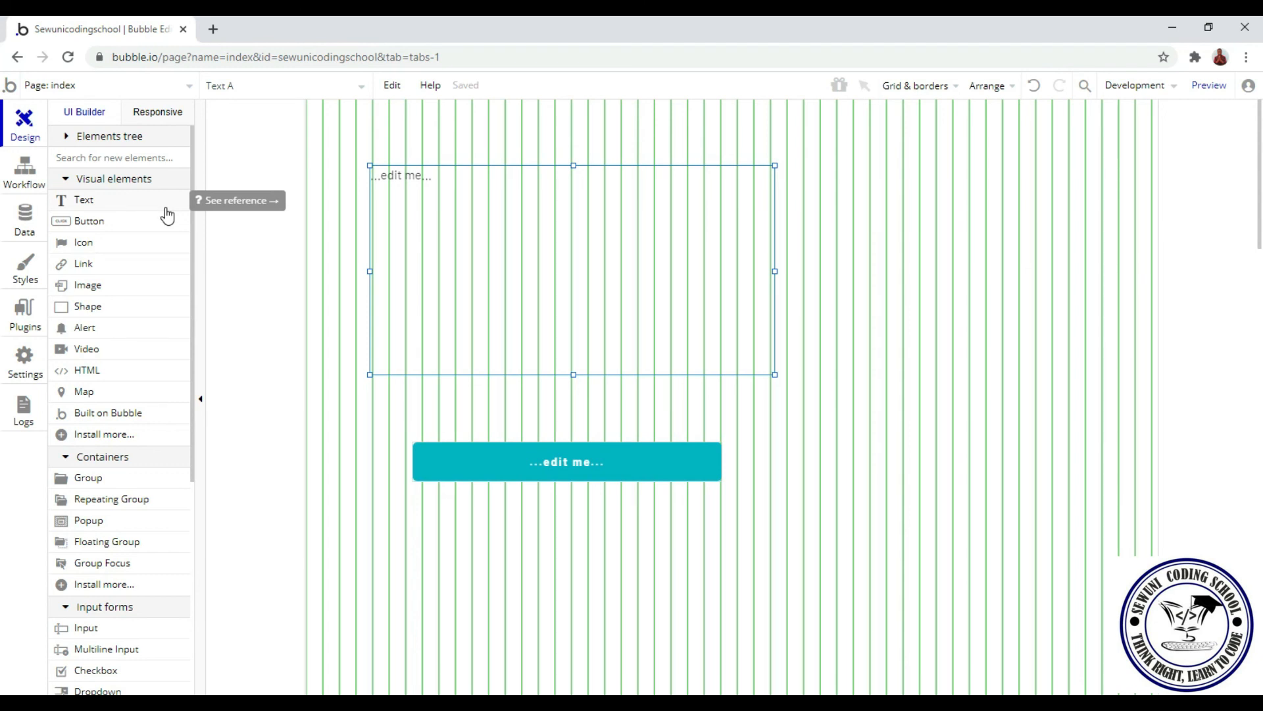
pyautogui.click(495, 450)
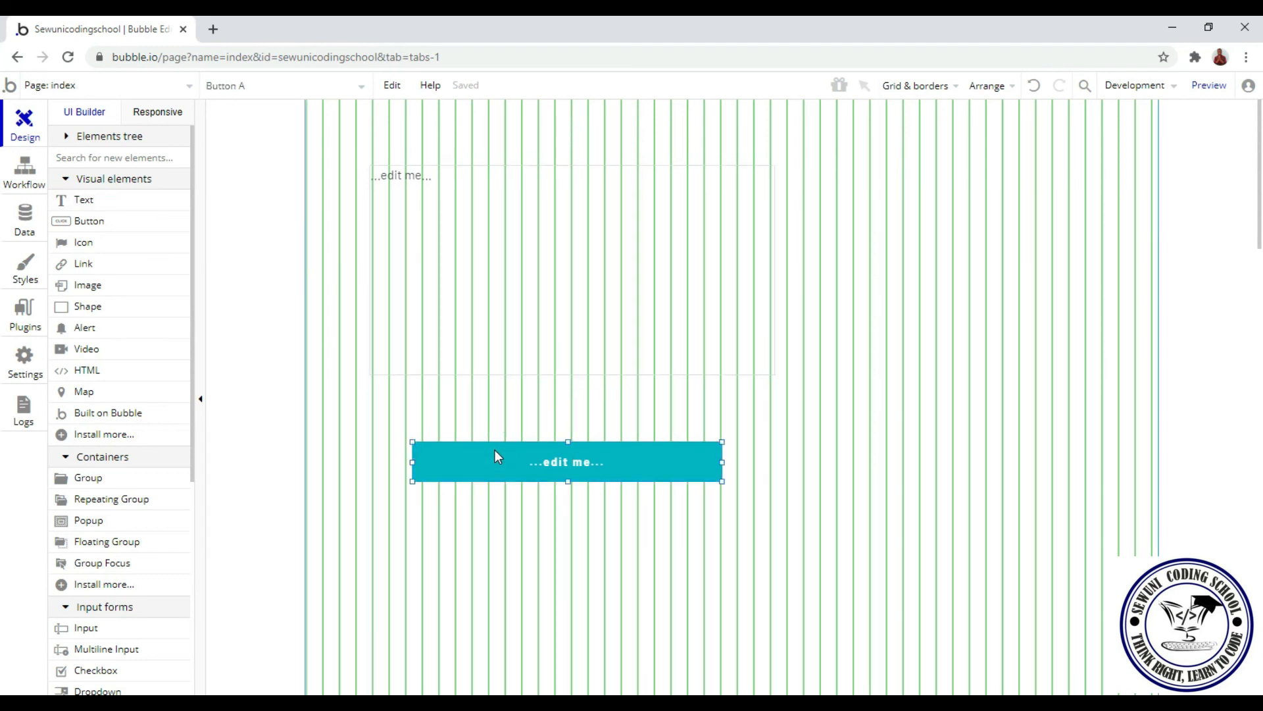
pyautogui.press('Delete')
pyautogui.click(555, 366)
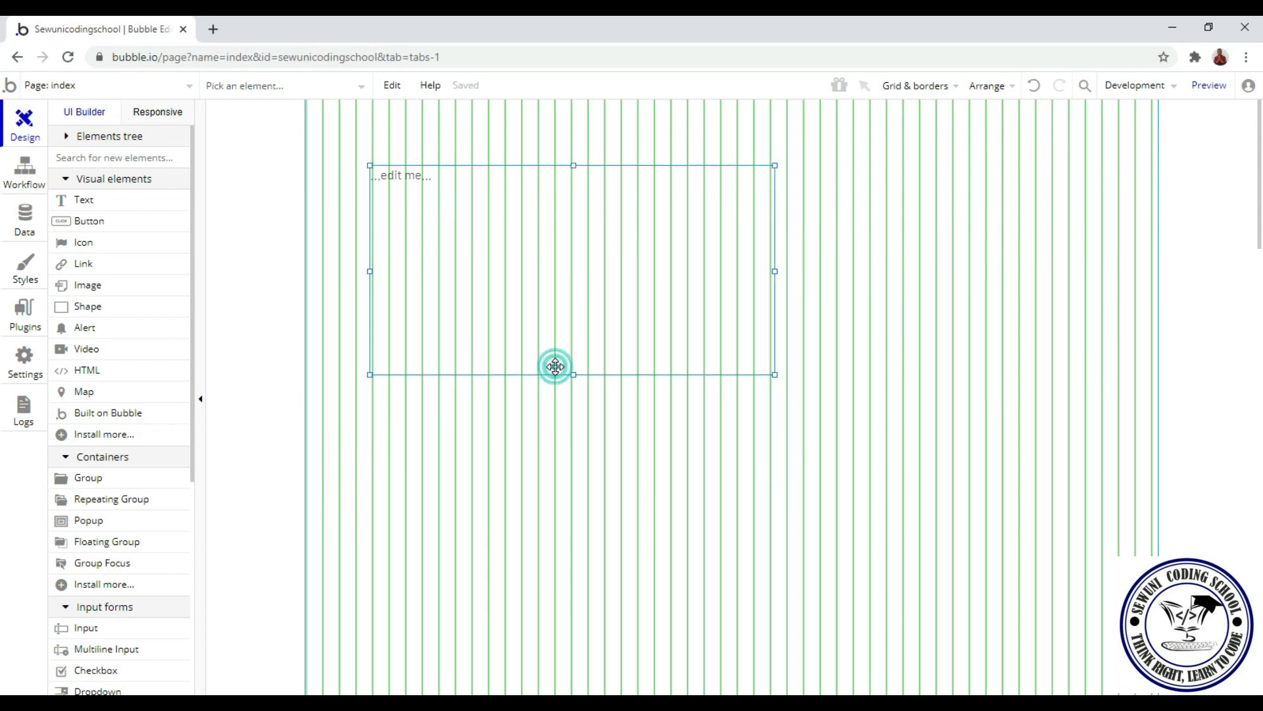
pyautogui.press('Delete')
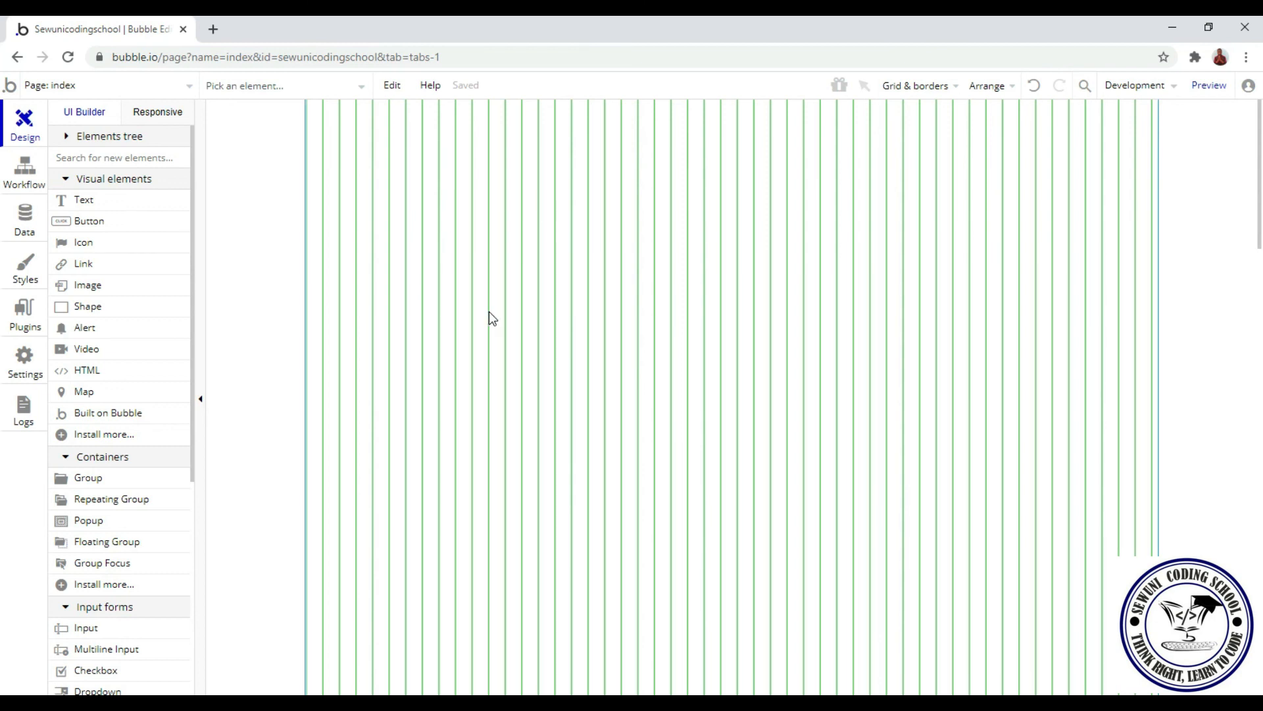
# Step: Look at the list of element styles and the Installed Plugins section
pyautogui.click(26, 276)
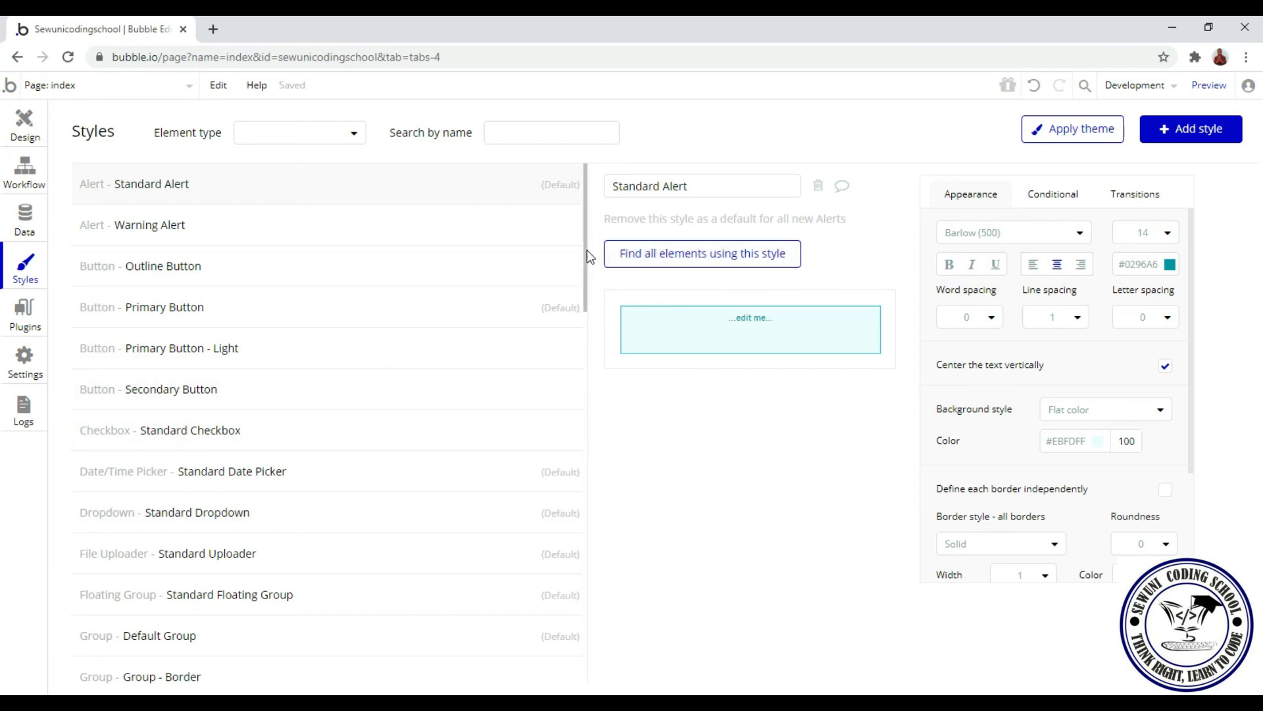
pyautogui.moveTo(586, 260)
pyautogui.mouseDown()
pyautogui.moveTo(614, 395)
pyautogui.moveTo(616, 546)
pyautogui.moveTo(581, 258)
pyautogui.mouseUp()
pyautogui.click(30, 316)
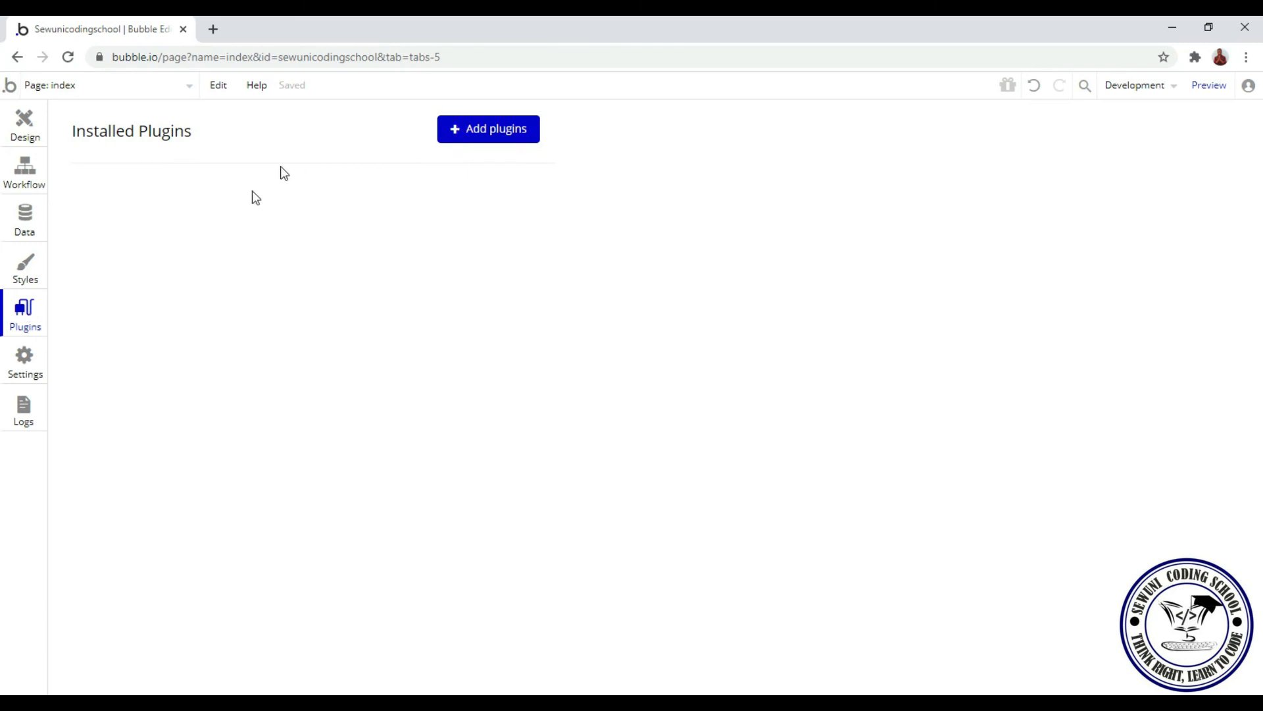
# Step: Review the plugins and filters offered for installation, close the plugin dialog and return to the Design section
pyautogui.click(482, 131)
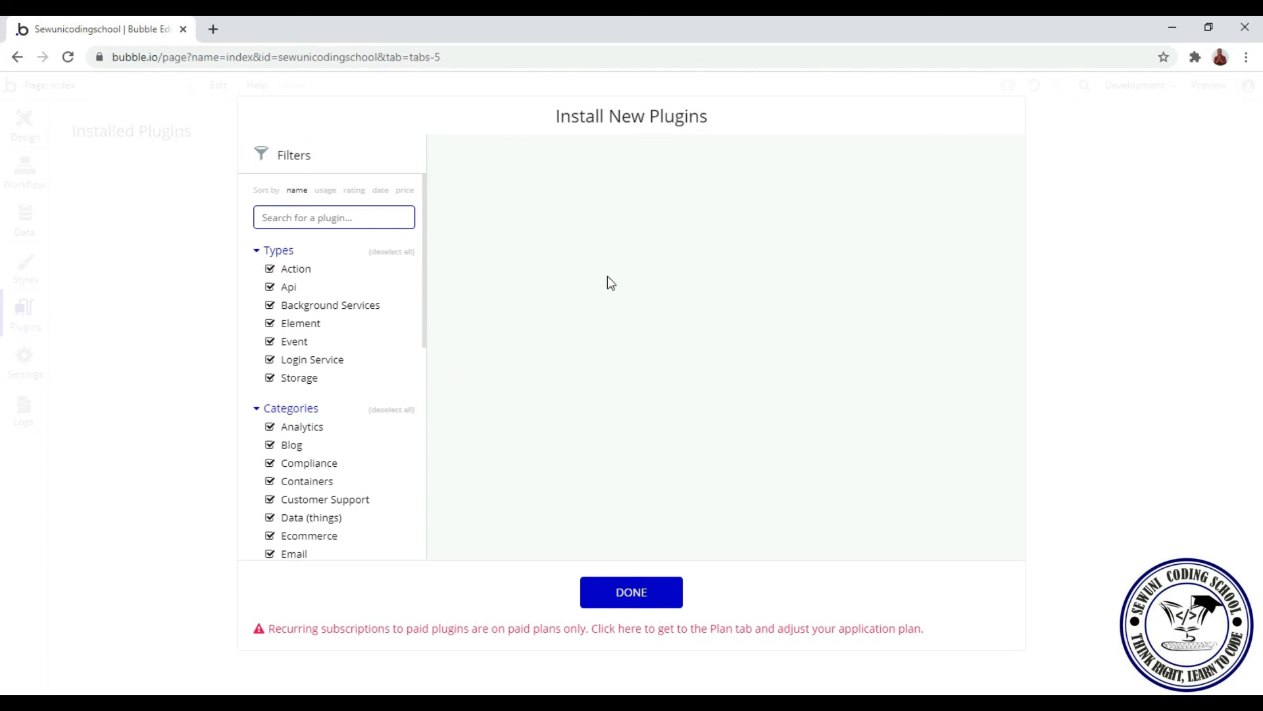
pyautogui.click(622, 594)
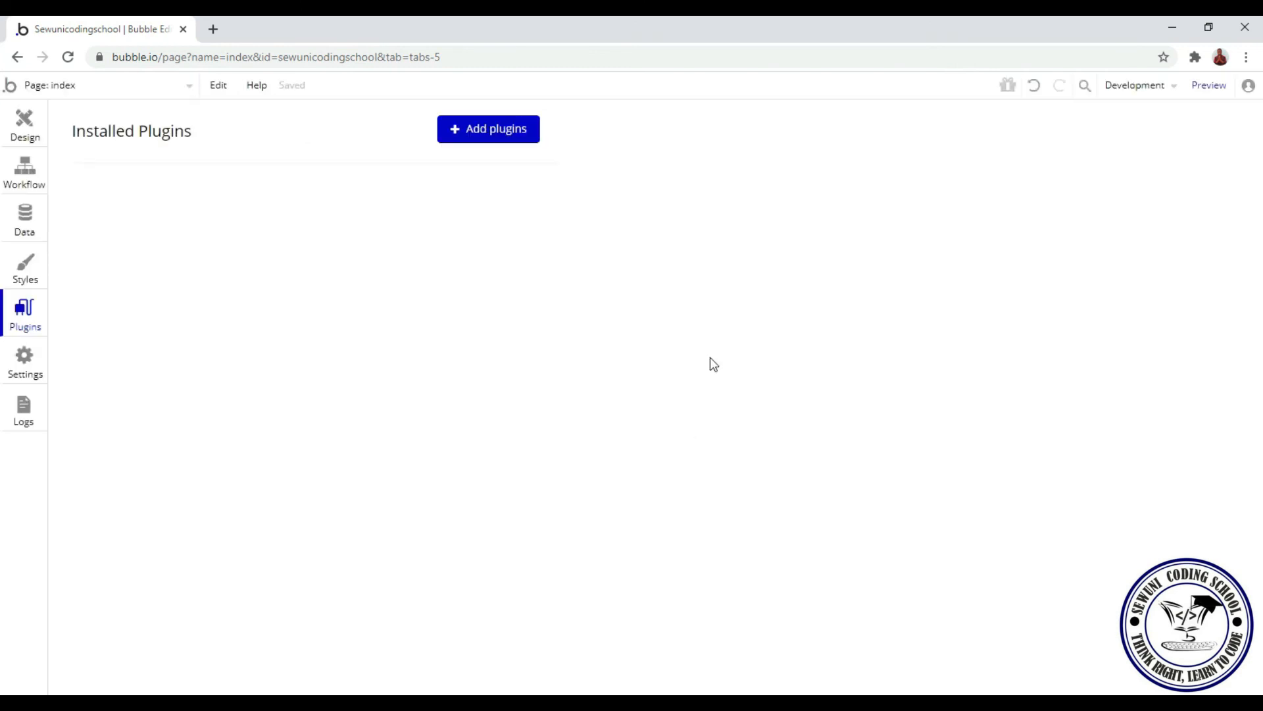
pyautogui.click(467, 135)
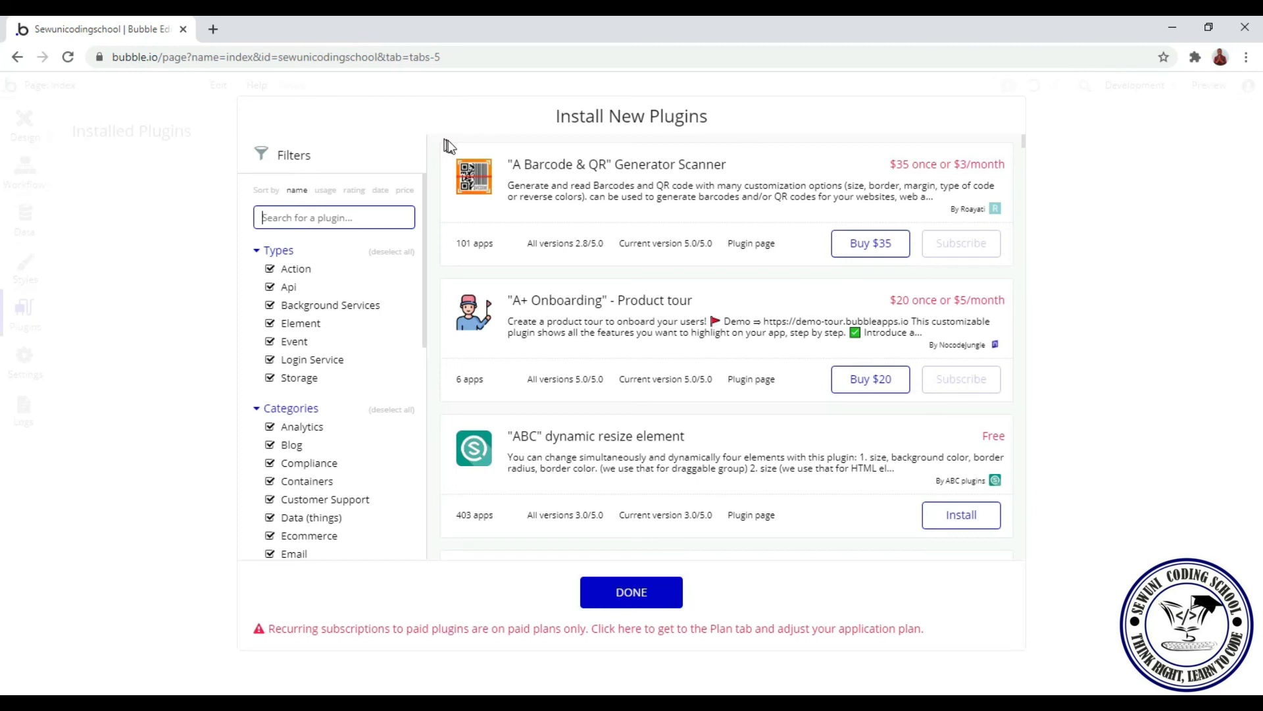
pyautogui.press('Escape')
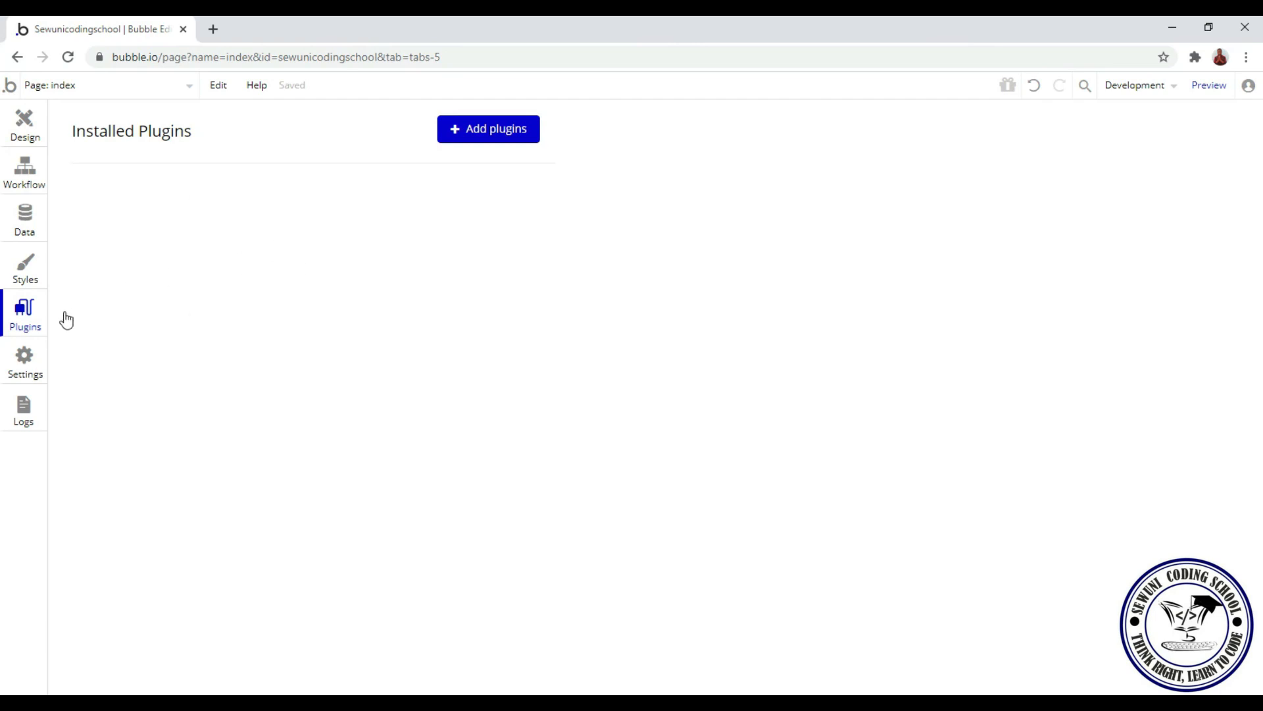
pyautogui.click(30, 376)
pyautogui.click(32, 375)
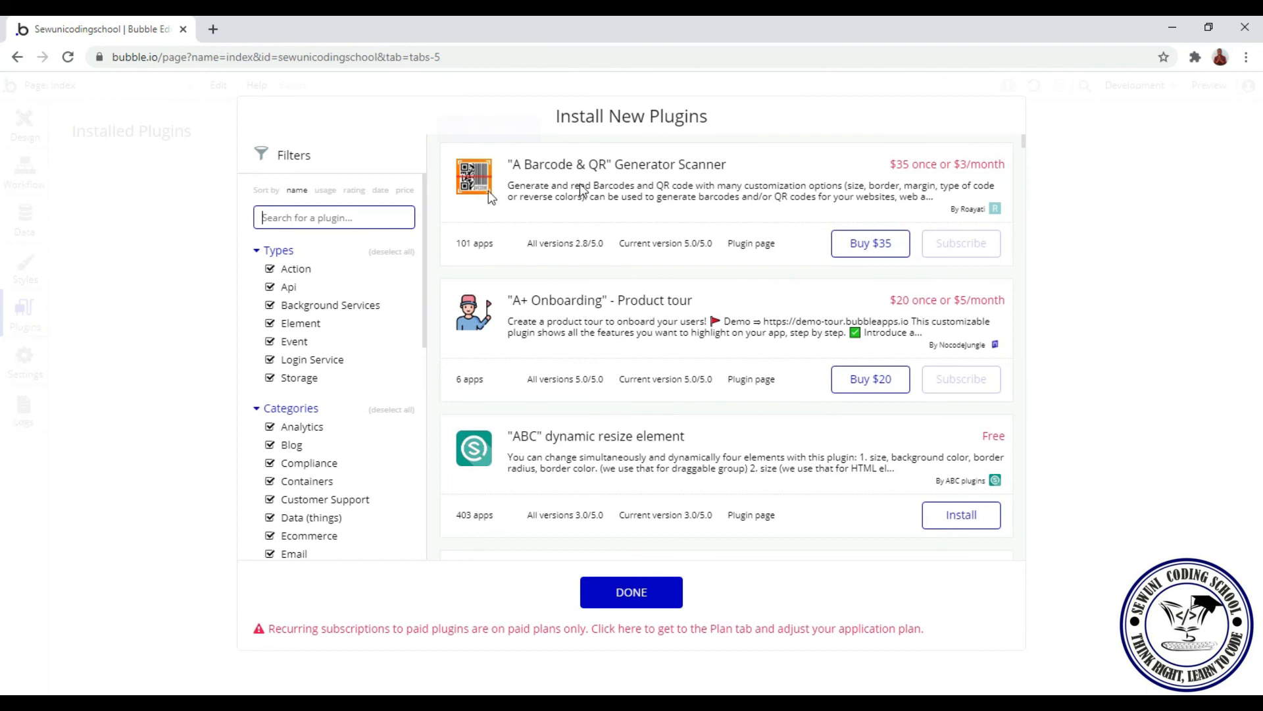
pyautogui.press('Escape')
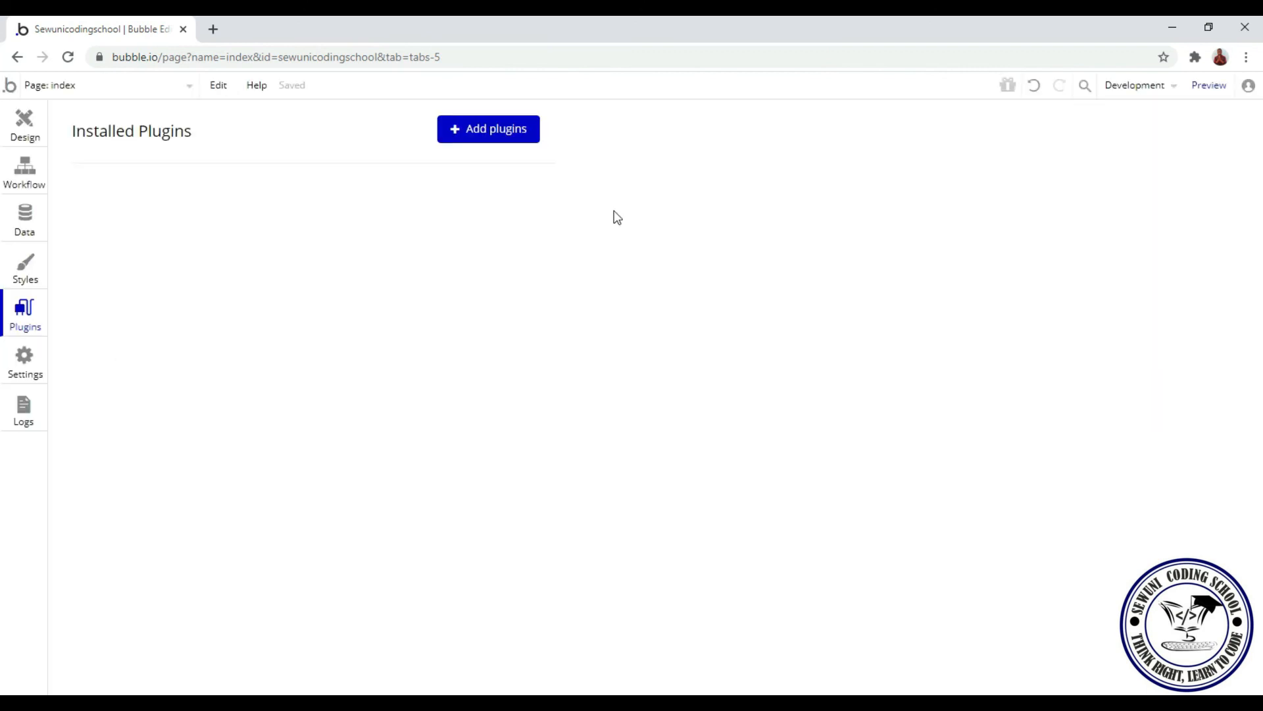
pyautogui.click(20, 126)
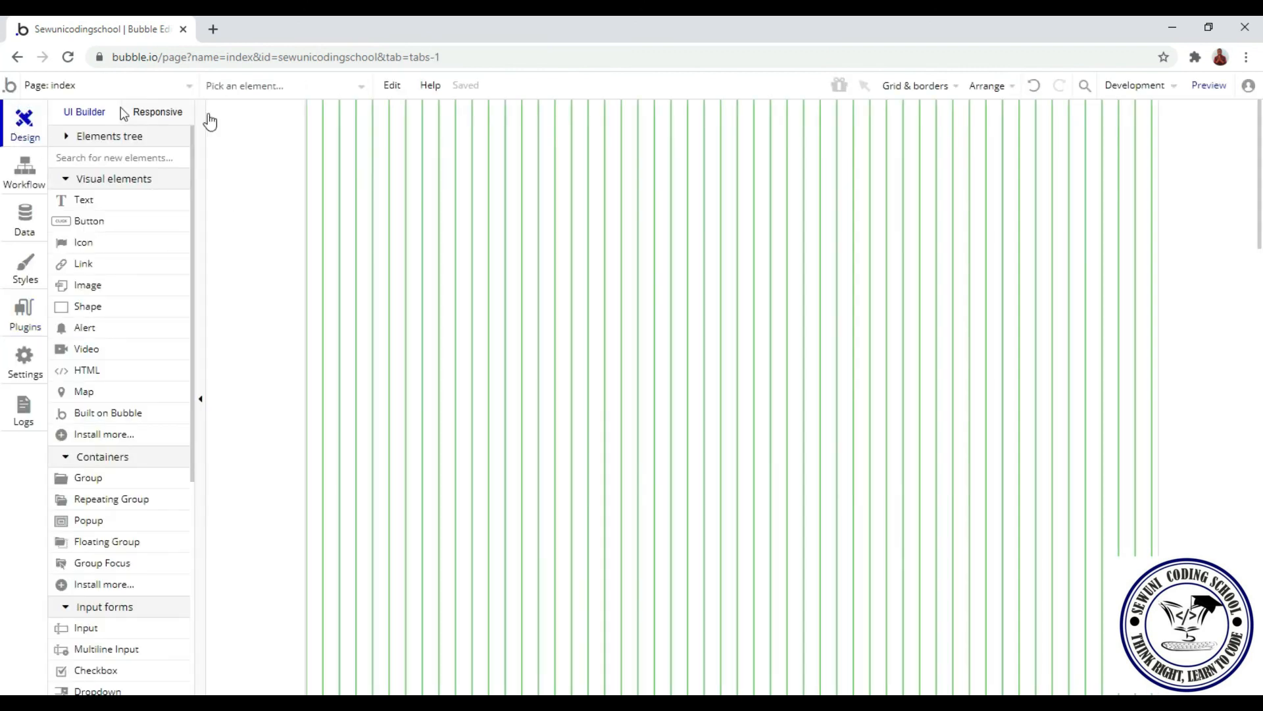